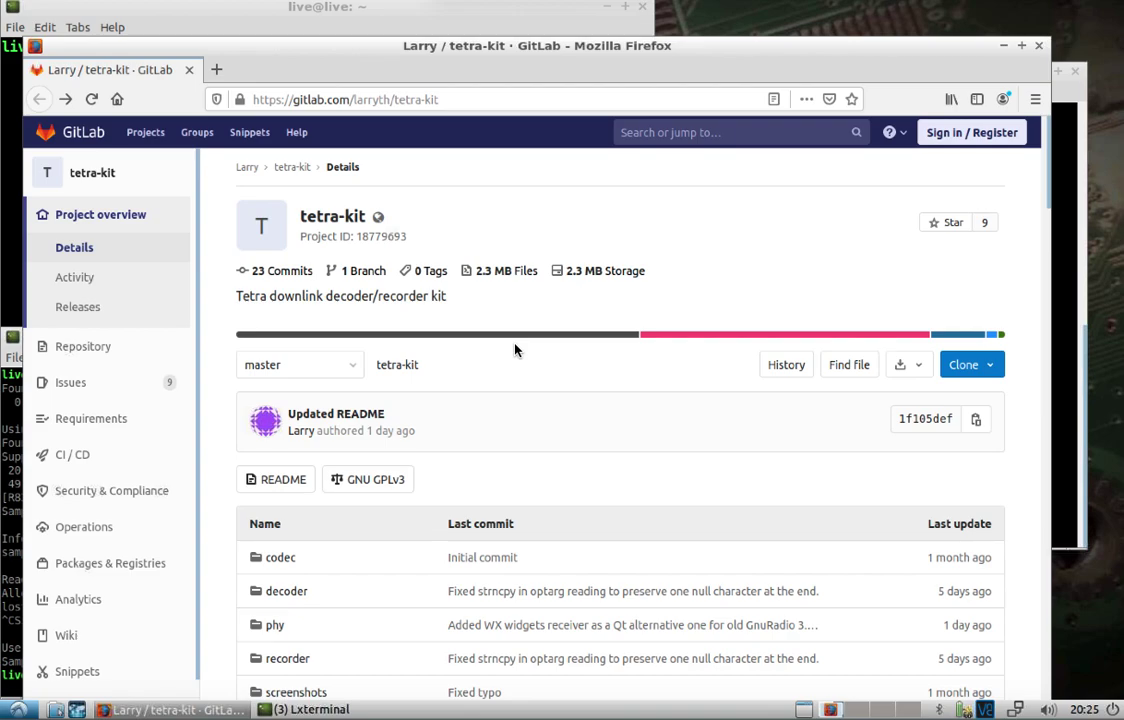
Bring forward the terminal holding the typed sudo apt-get install libjson-c-dev command.
click(12, 400)
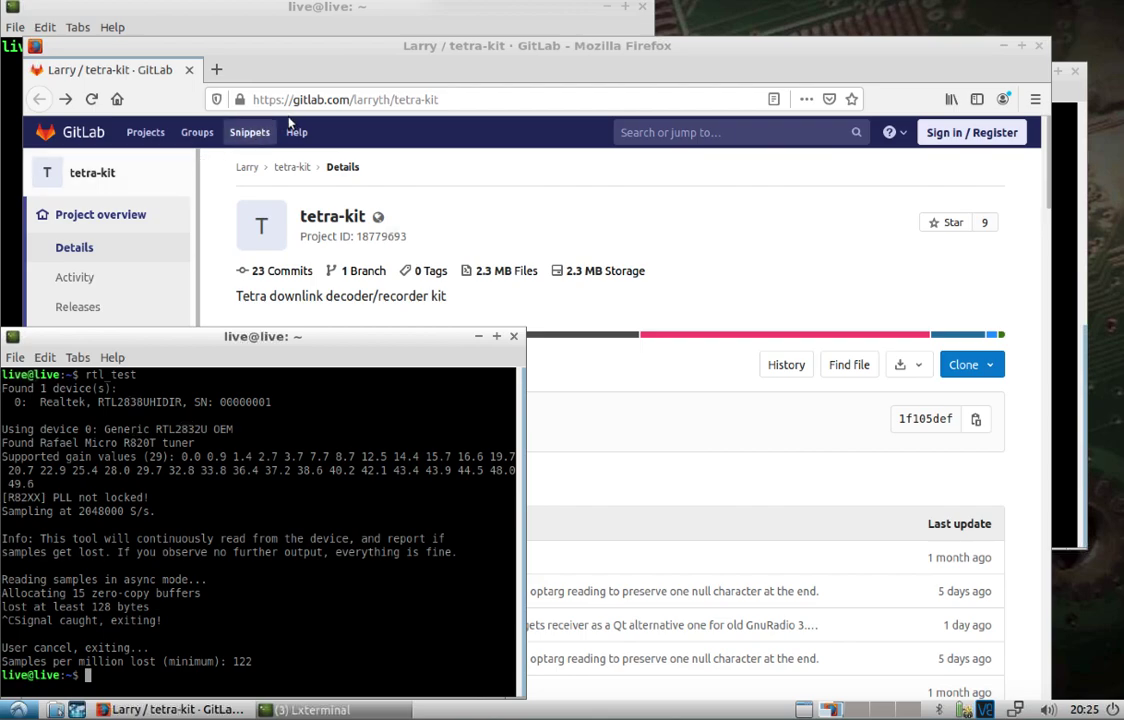
click(281, 18)
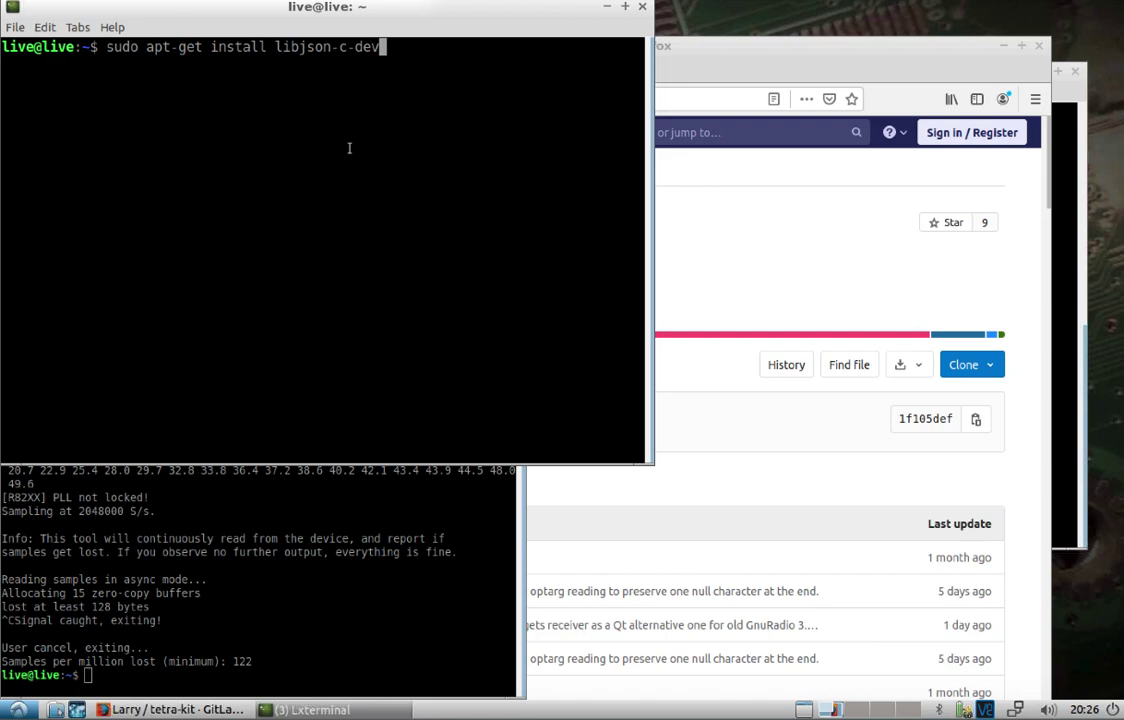
Run the libjson-c-dev install and bring the tetra-kit GitLab page back.
key(Return)
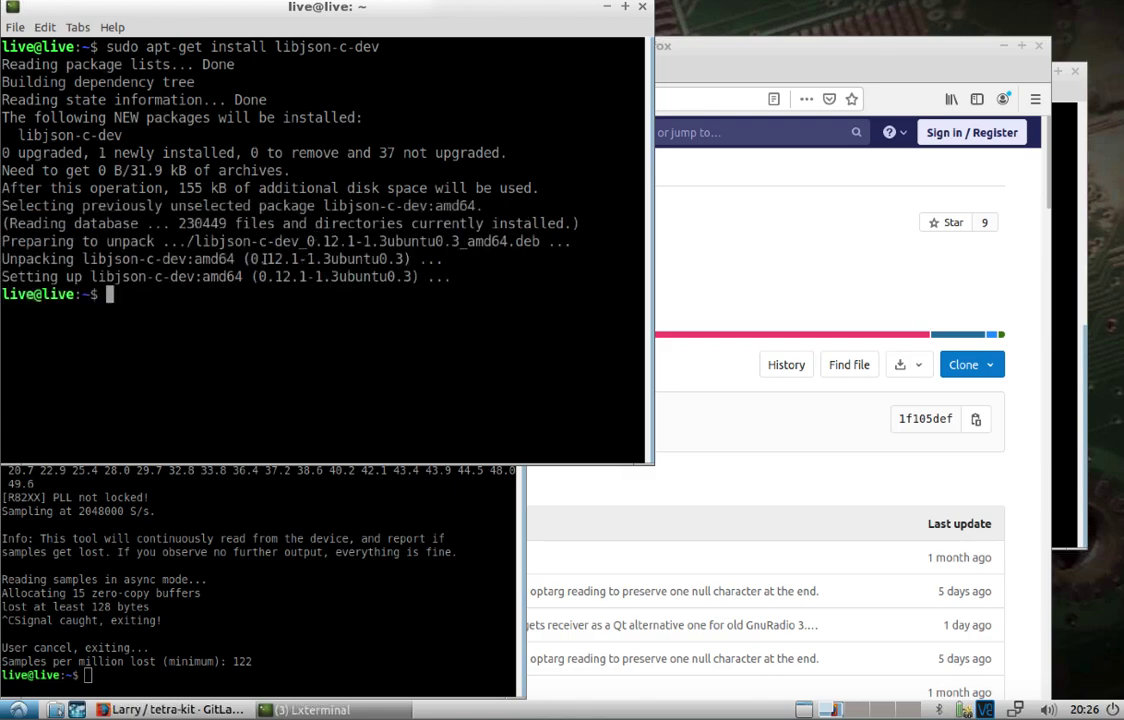
click(700, 63)
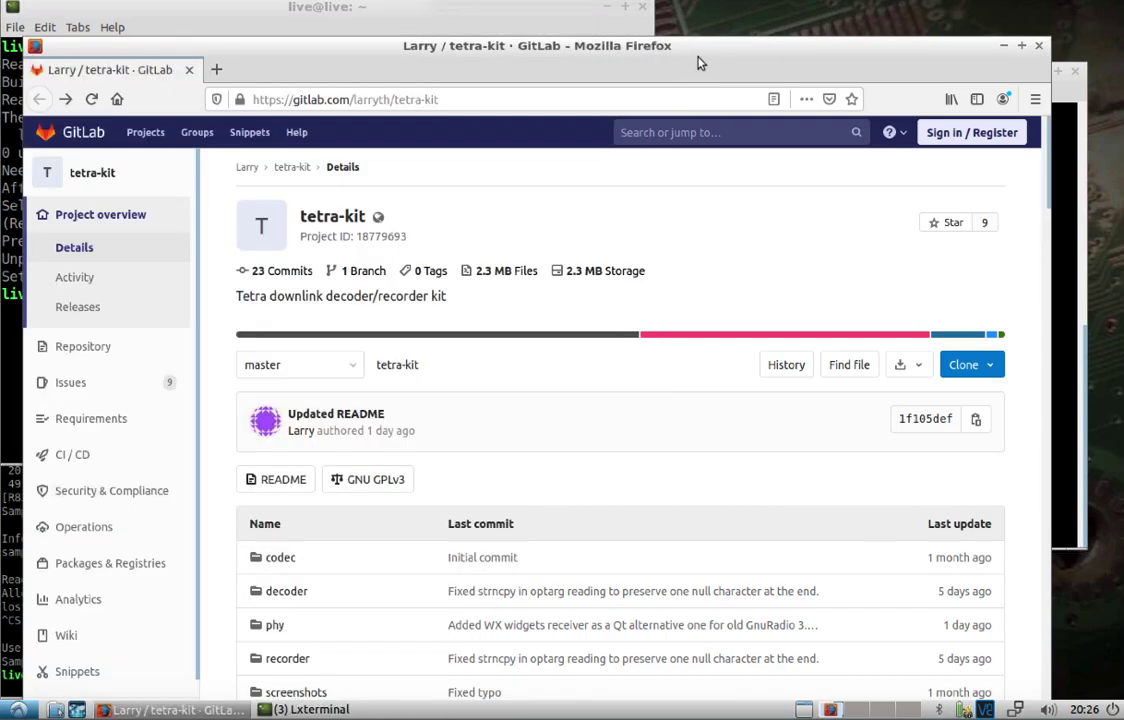
Bring the terminal back in front of the browser to locate qtgui_entry.xml.
click(1066, 378)
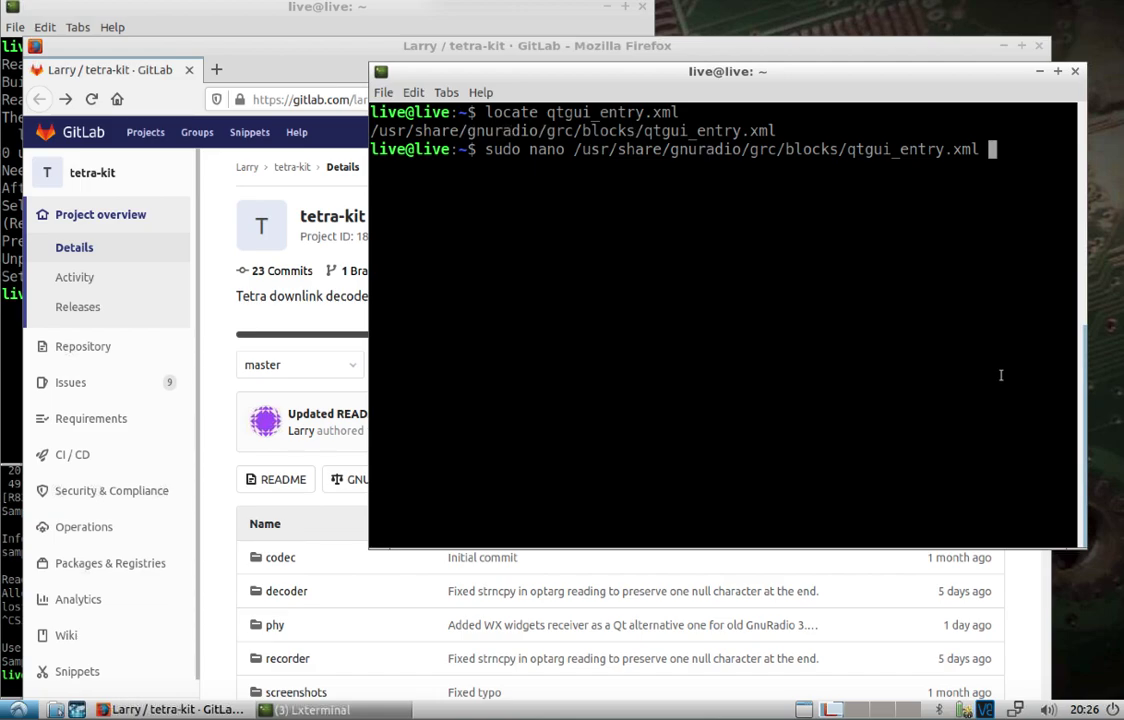
Open qtgui_entry.xml in nano as root and move to the toAscii call on the lambda line.
key(Return)
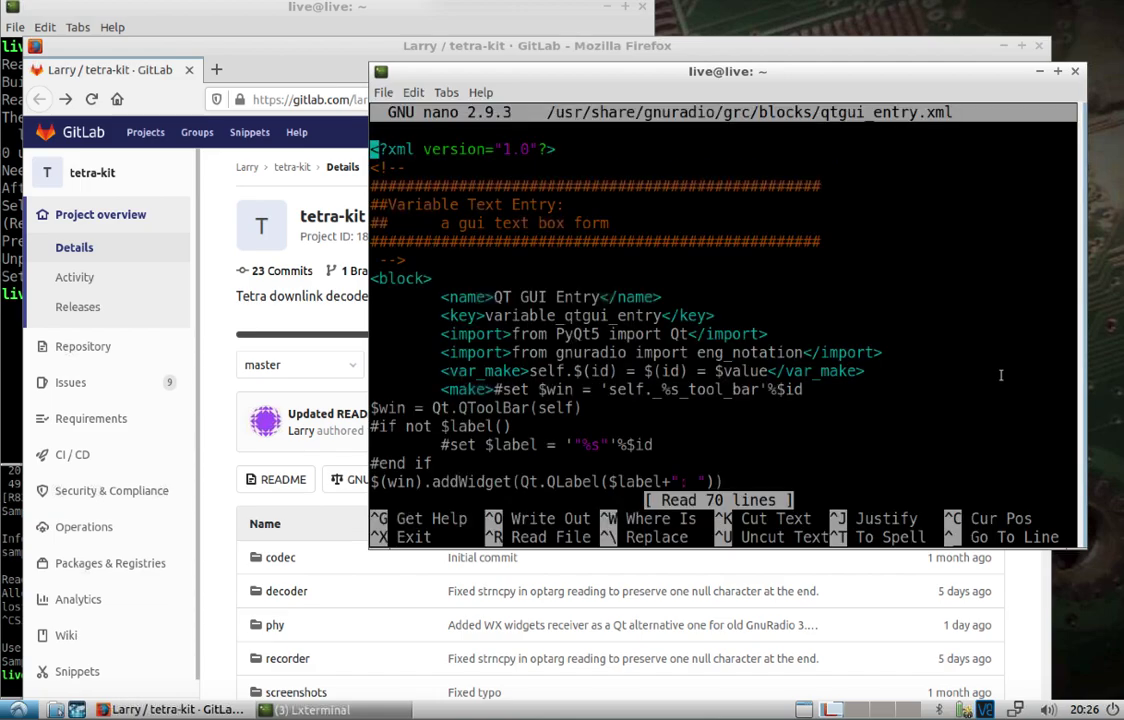
key(Down)
key(Down)
key(Down)
key(Down)
key(Down)
key(Down)
key(Down)
key(Down)
key(Down)
key(Down)
key(Down)
key(Down)
key(Down)
key(Down)
key(Down)
key(Down)
key(Down)
key(Down)
key(Down)
key(Down)
key(Down)
key(Up)
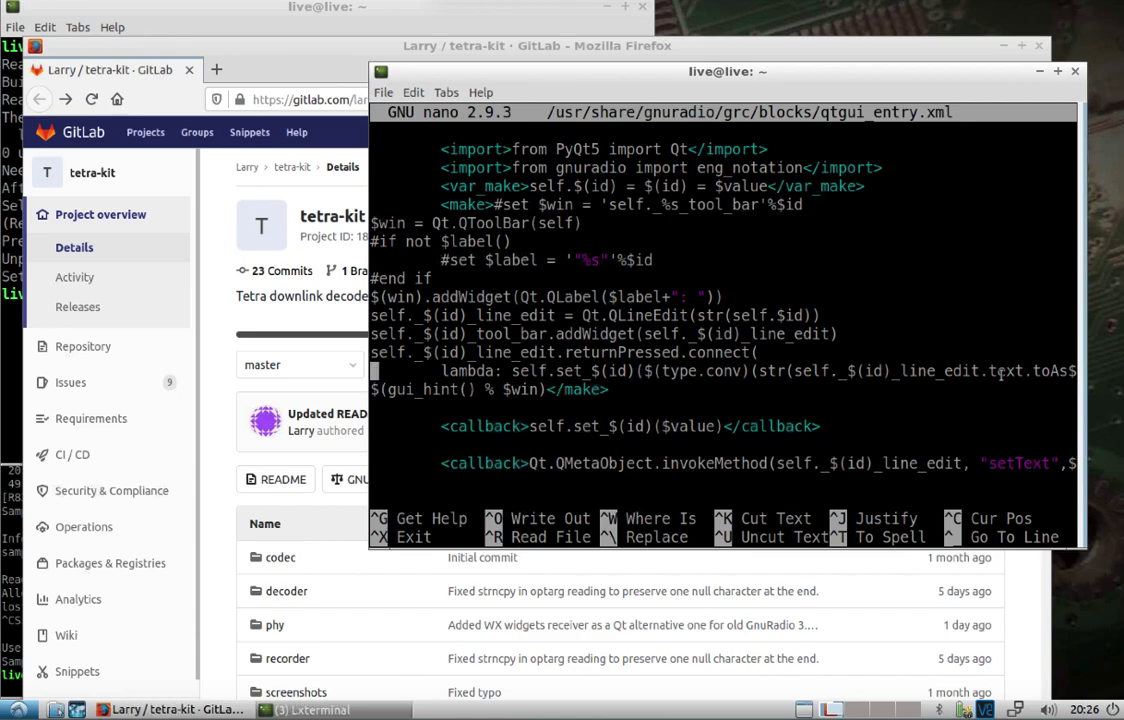
key(Right)
key(Right)
key(Right)
key(Right)
key(Right)
key(Right)
key(Right)
key(Right)
key(Right)
key(Right)
key(Right)
key(Right)
key(Right)
key(Right)
key(Right)
key(Right)
key(Right)
key(Right)
key(Right)
key(Right)
key(Right)
key(Right)
key(Right)
key(Right)
key(Right)
key(Right)
key(Right)
key(Right)
key(Right)
key(Right)
key(Right)
key(Right)
key(Right)
key(Right)
key(Right)
key(Right)
key(Right)
key(Right)
key(Right)
key(Right)
key(Right)
key(Right)
key(Right)
key(Right)
key(Right)
key(Right)
key(Right)
key(Right)
key(Right)
key(Right)
key(Right)
key(Right)
key(Right)
key(Right)
key(Right)
key(Right)
key(Right)
key(Right)
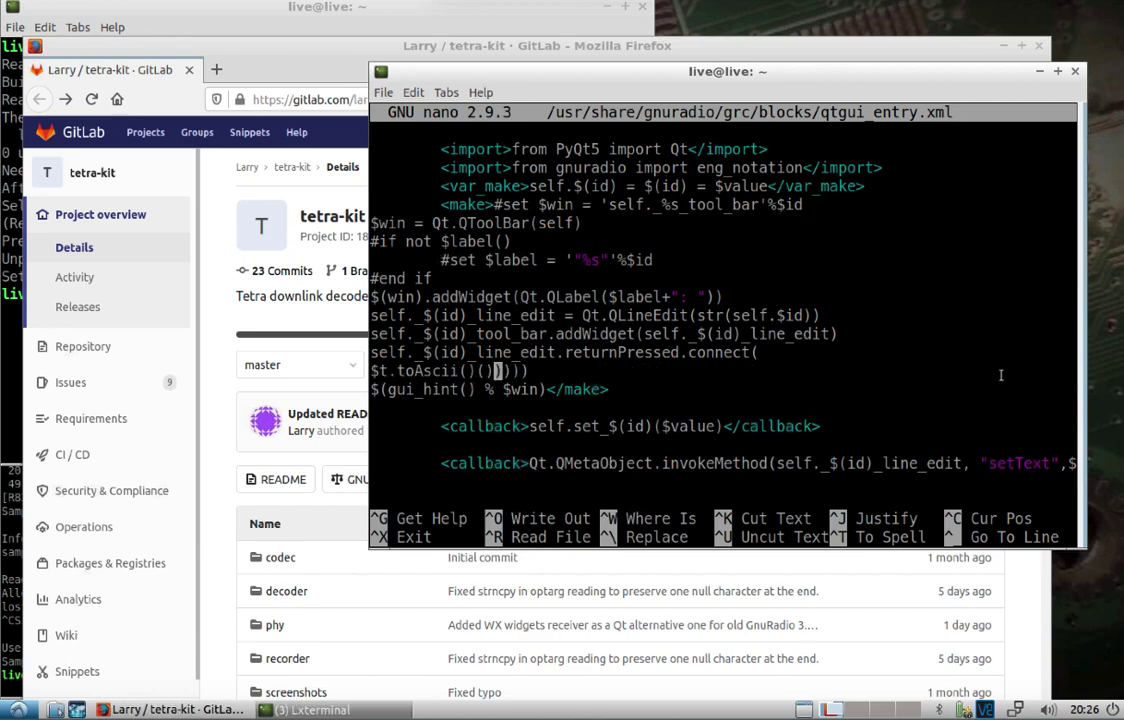
key(Left)
key(Left)
key(Left)
key(Left)
key(Left)
key(Left)
key(Left)
key(Left)
key(Left)
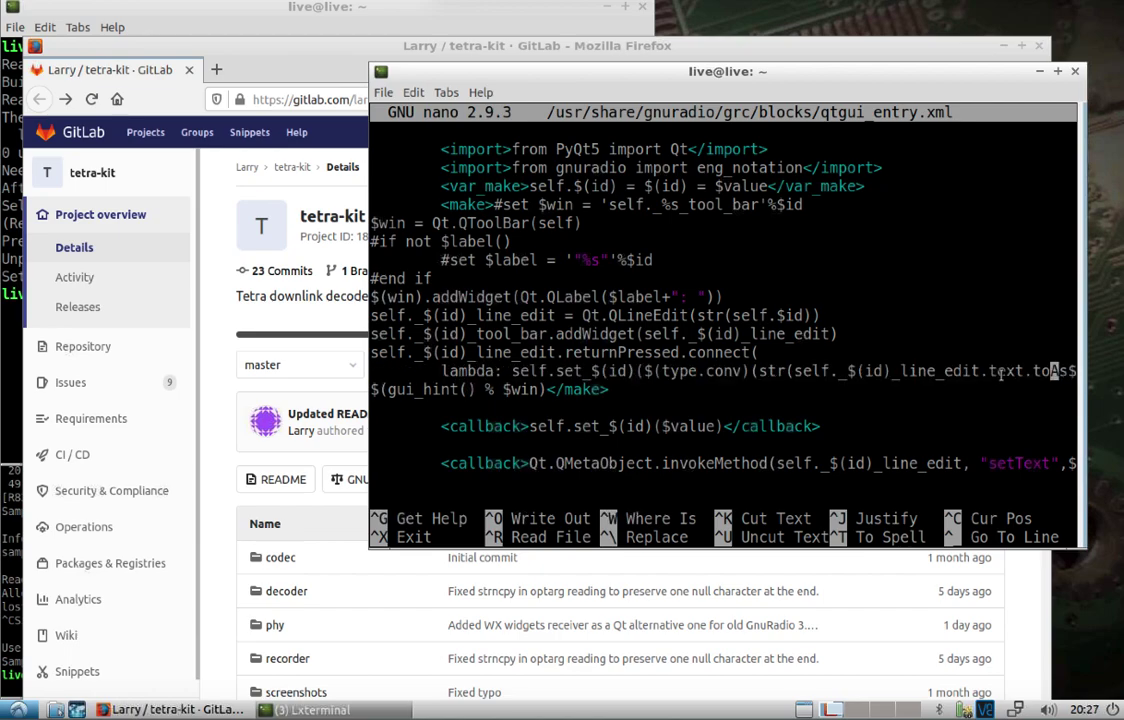
key(Right)
drag(370, 257, 115, 263)
key(Left)
key(Left)
key(Left)
key(Left)
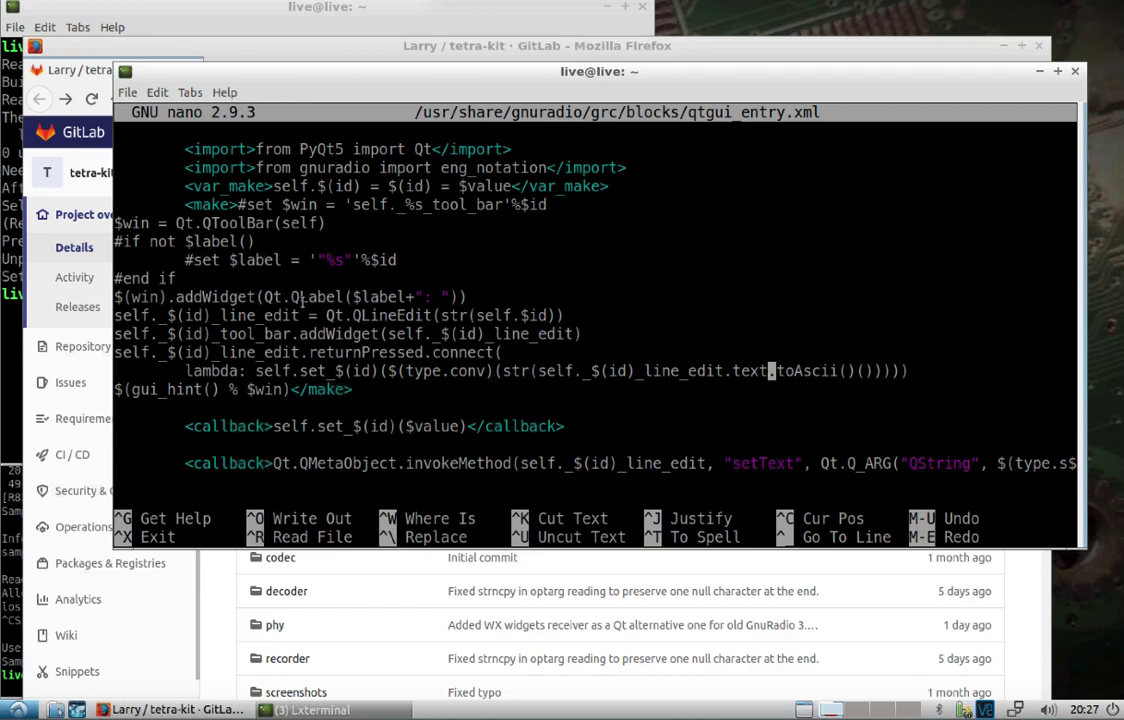
key(Right)
key(Right)
key(Right)
key(Right)
key(Right)
key(Right)
key(Right)
key(Right)
key(Left)
key(Left)
key(Left)
key(Left)
key(Left)
key(Left)
key(Left)
key(Left)
Delete .toAscii so the lambda reads line_edit.text(), and save qtgui_entry.xml.
key(Delete)
key(Delete)
key(Delete)
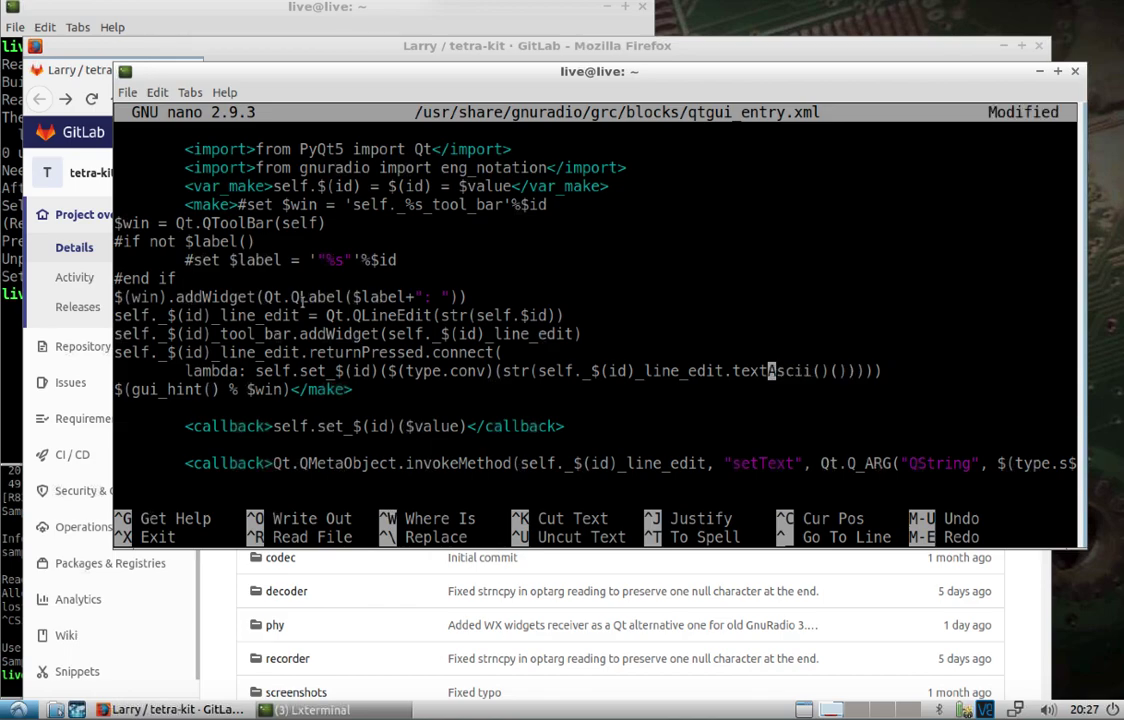
key(Delete)
key(Delete)
key(Delete)
key(Delete)
key(Delete)
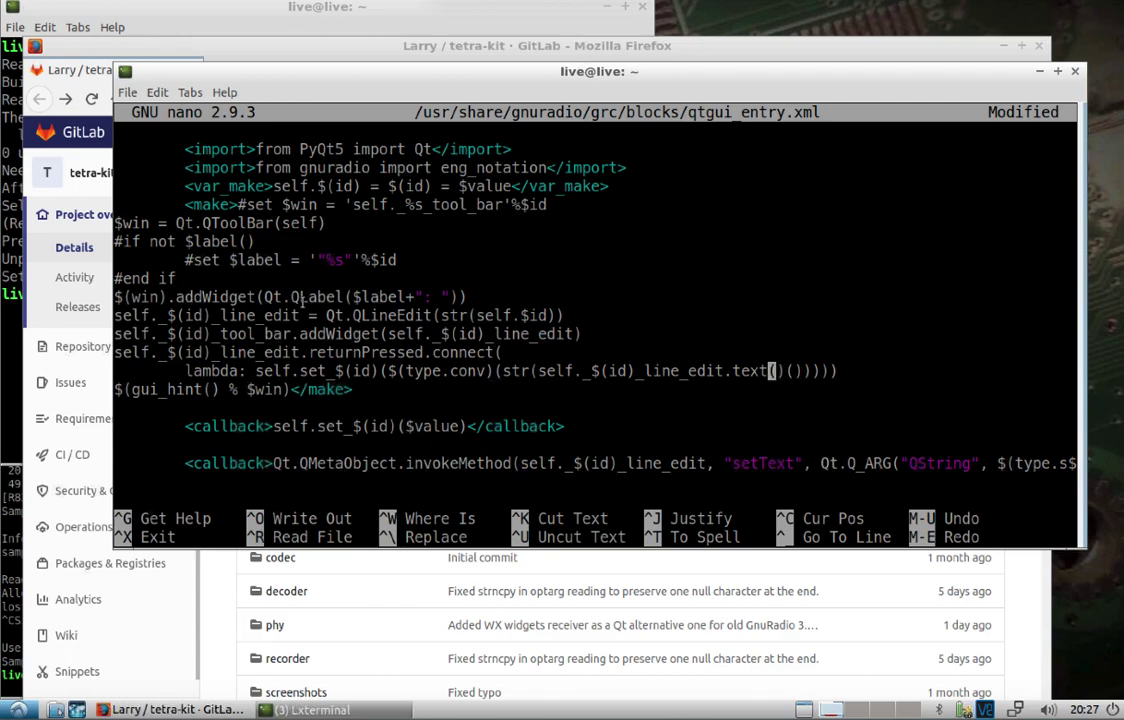
key(Delete)
key(Delete)
key(ctrl+o)
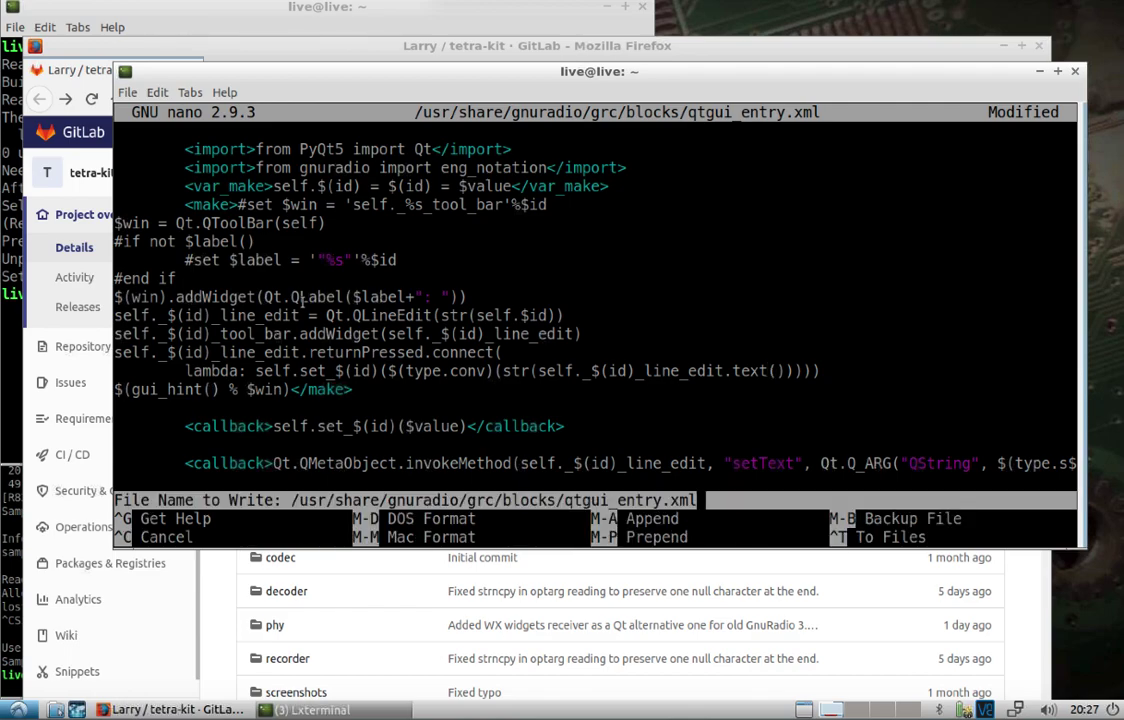
key(Return)
Exit nano and copy the tetra-kit HTTPS clone URL from GitLab's Clone menu.
key(ctrl+x)
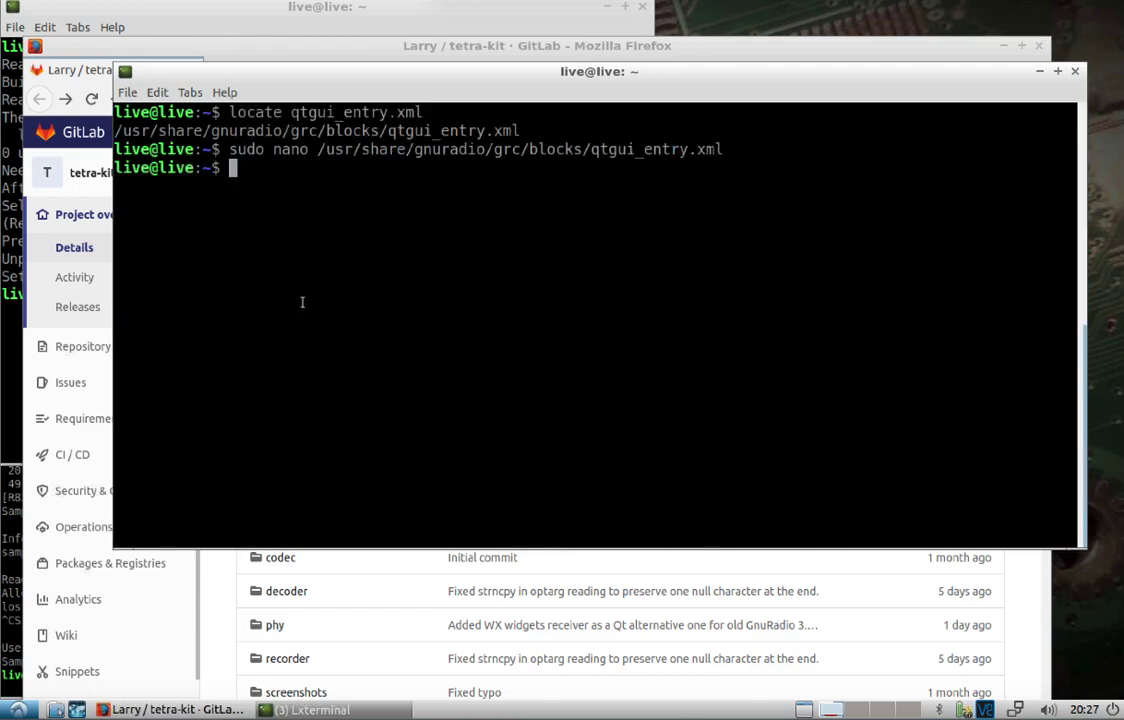
click(245, 47)
click(988, 368)
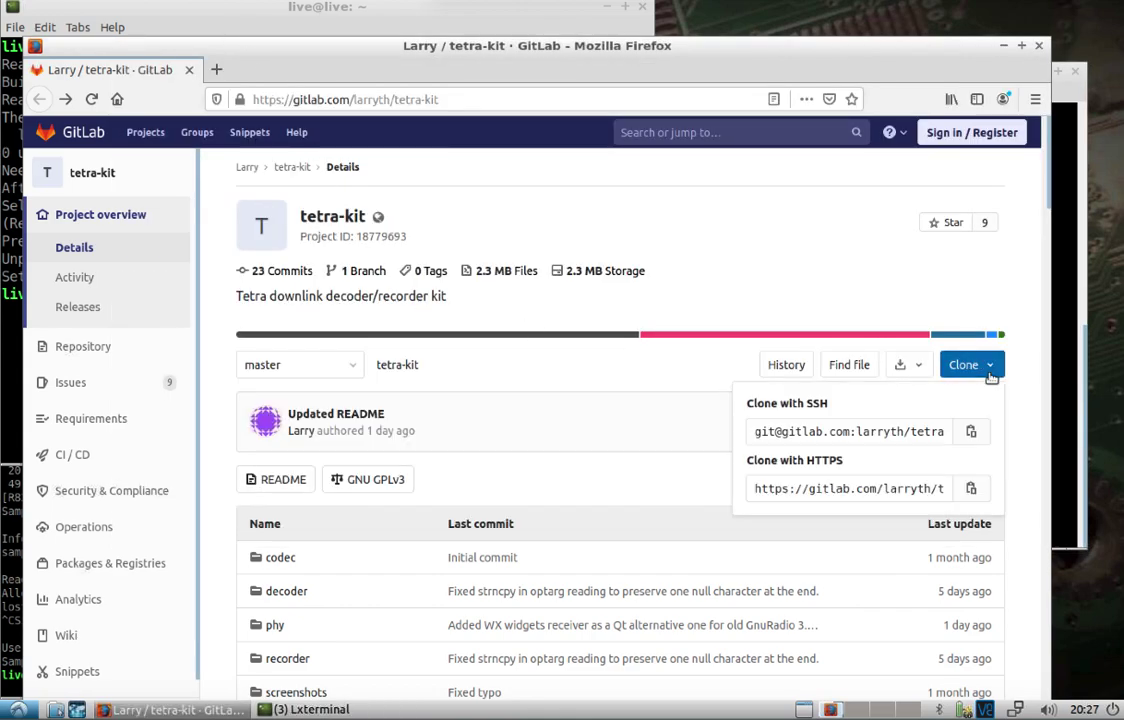
click(826, 492)
right_click(828, 495)
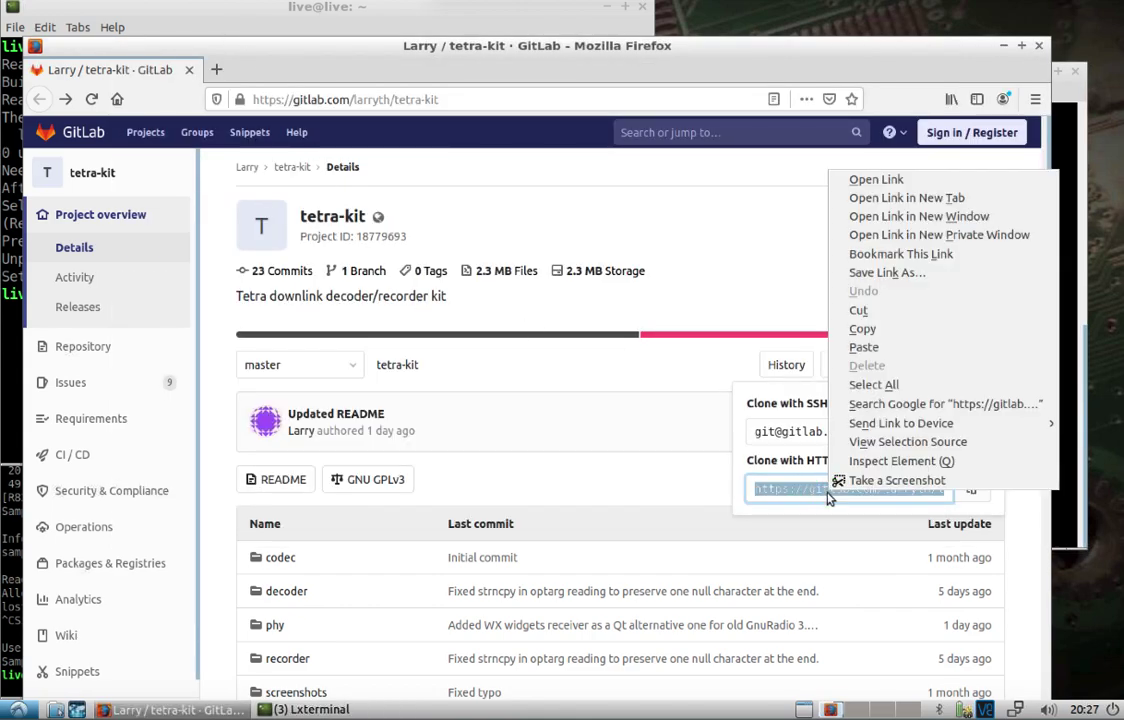
click(866, 339)
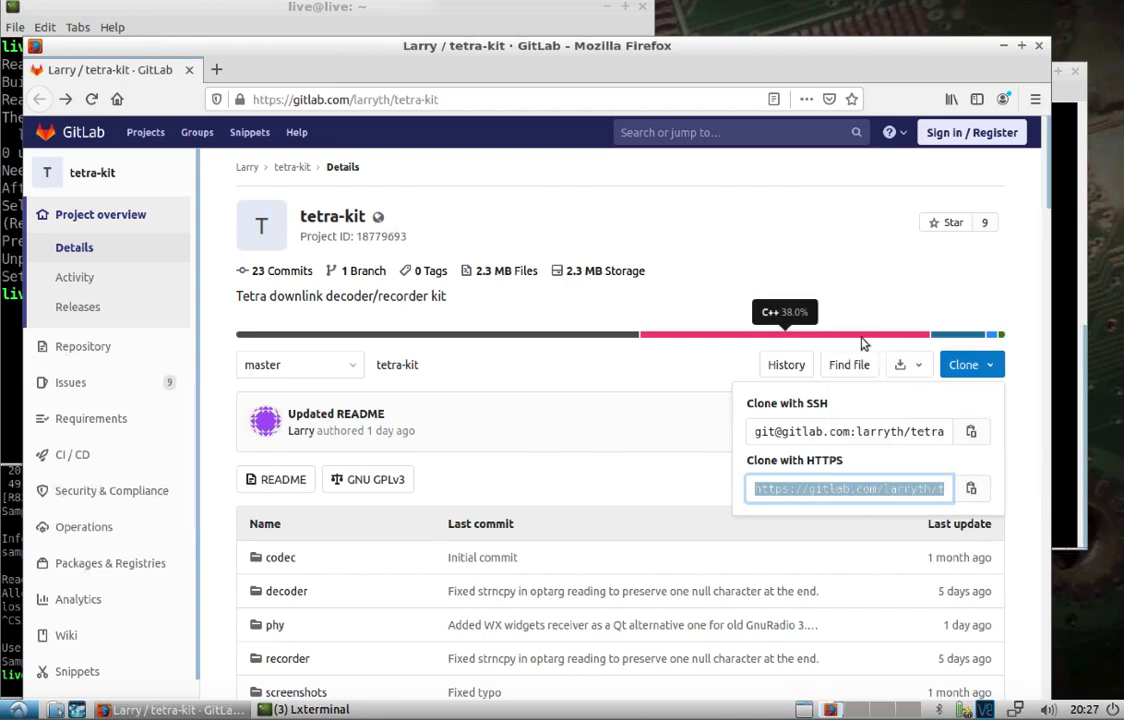
click(1062, 350)
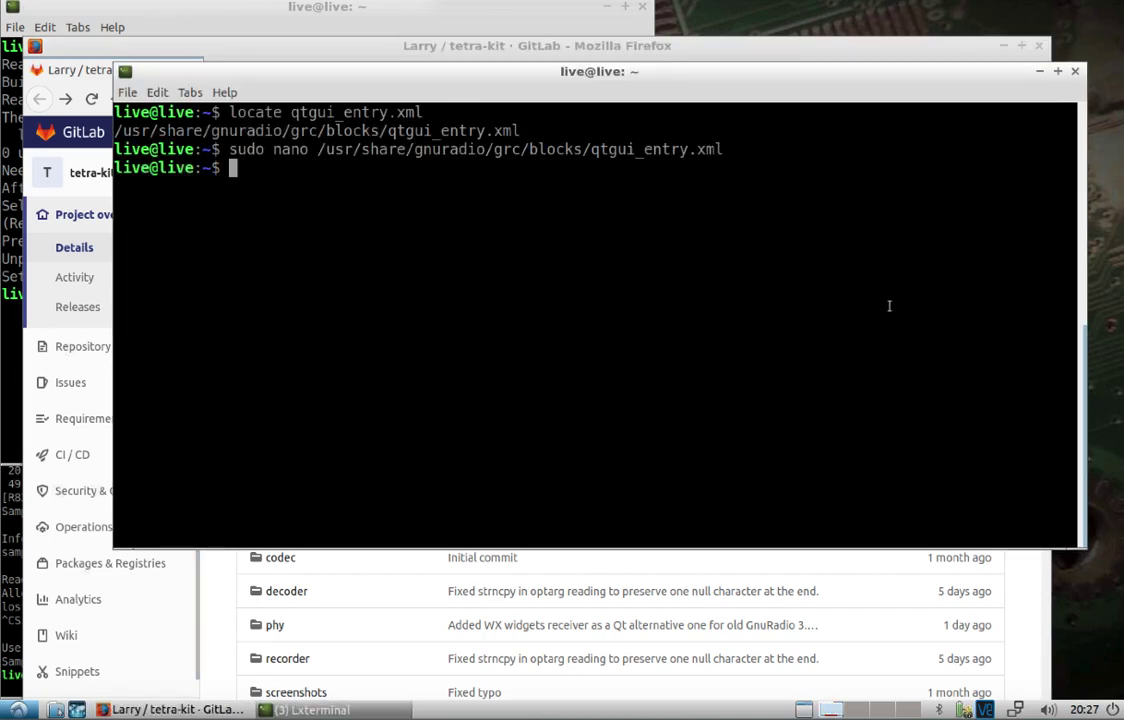
Clone the tetra-kit repository with git clone and the pasted HTTPS URL.
text(git clone)
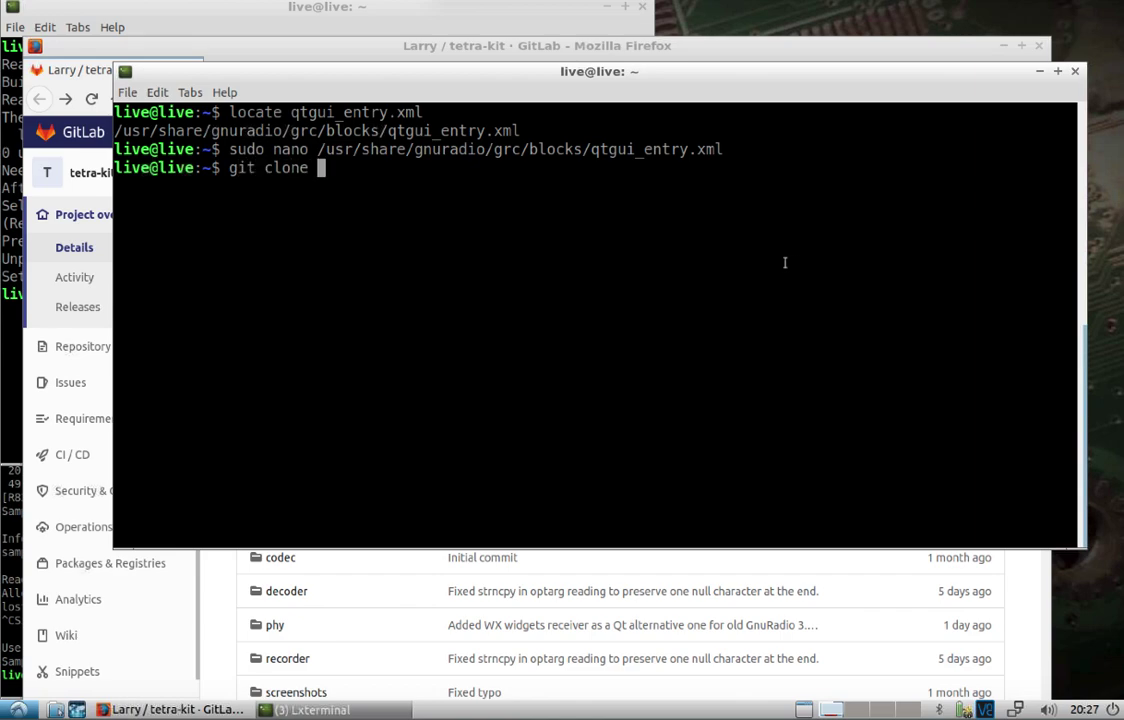
right_click(745, 261)
click(775, 321)
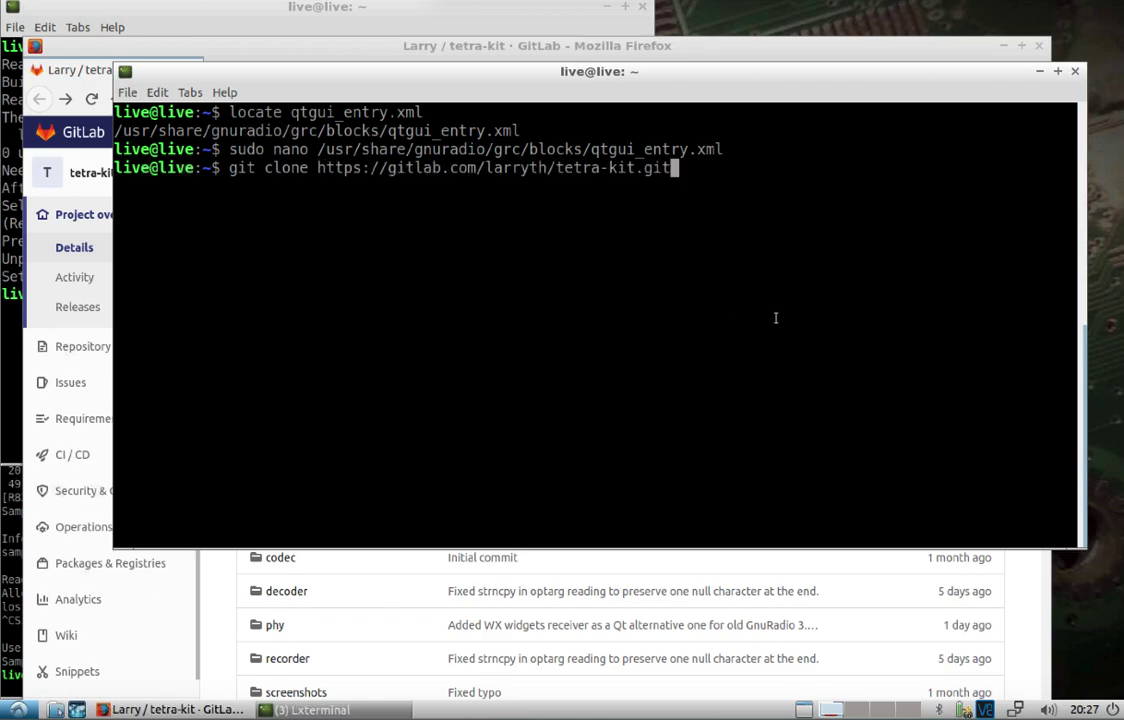
key(Return)
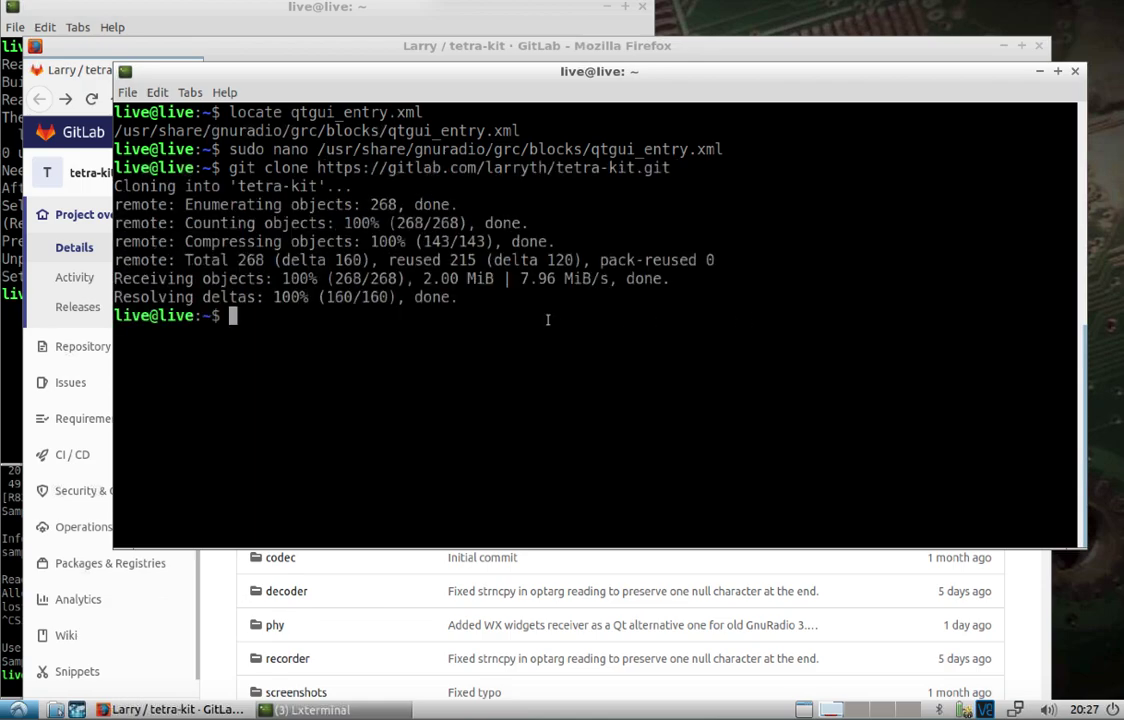
Build the tetra-kit decoder with make inside tetra-kit/decoder.
text(cd te)
key(Tab)
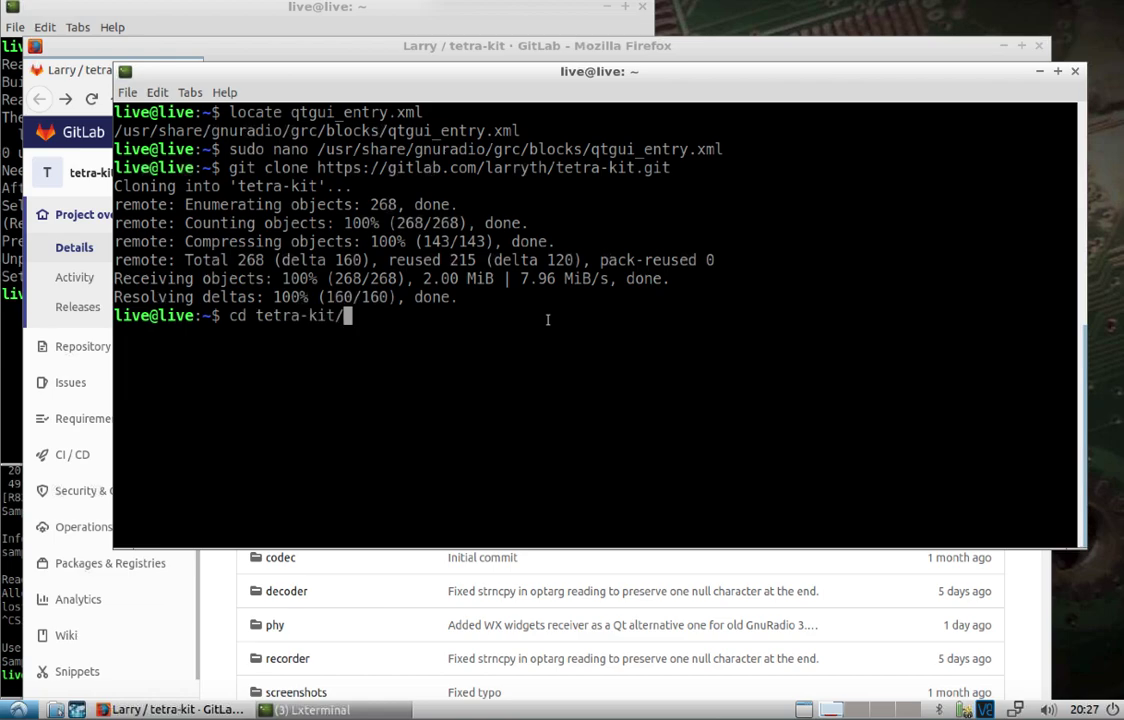
key(Return)
text(cd de)
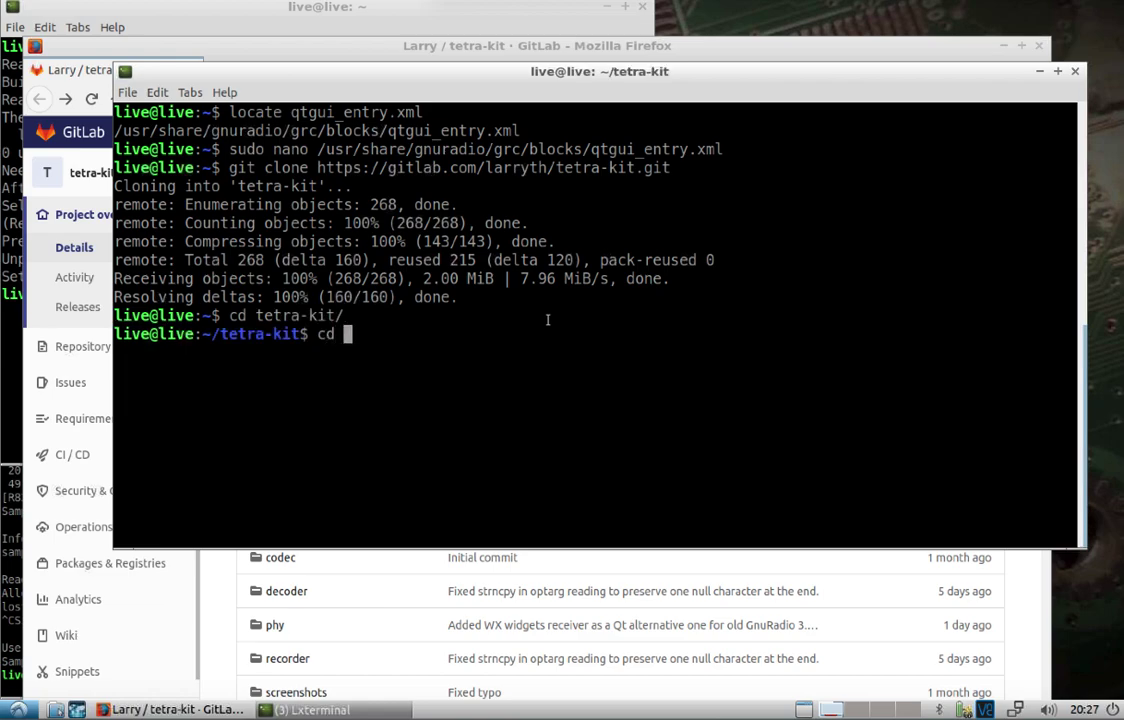
key(Tab)
key(Return)
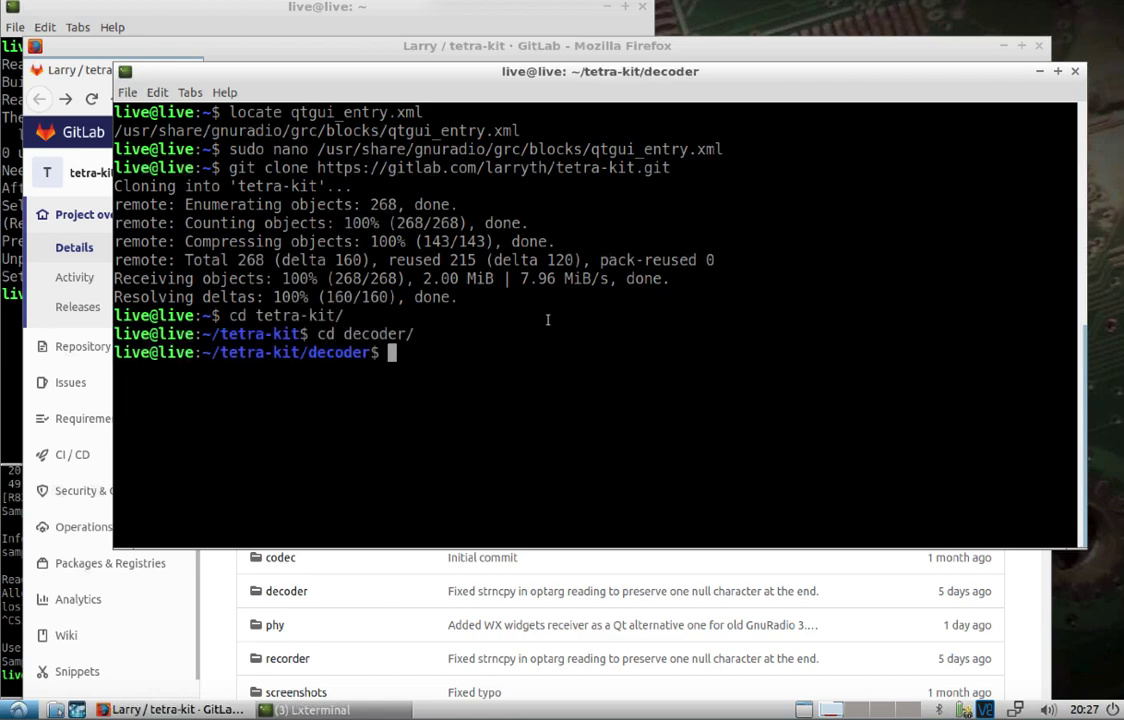
text(make)
key(Return)
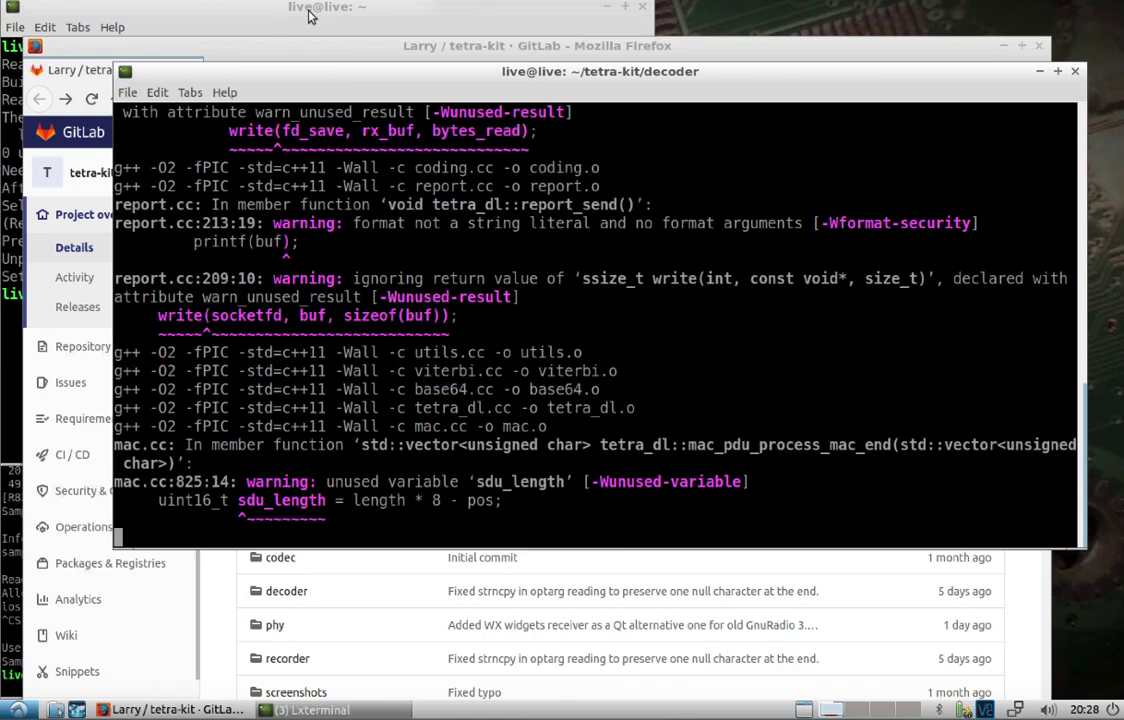
In the apt-get terminal, change into the tetra-kit folder.
drag(358, 84, 652, 30)
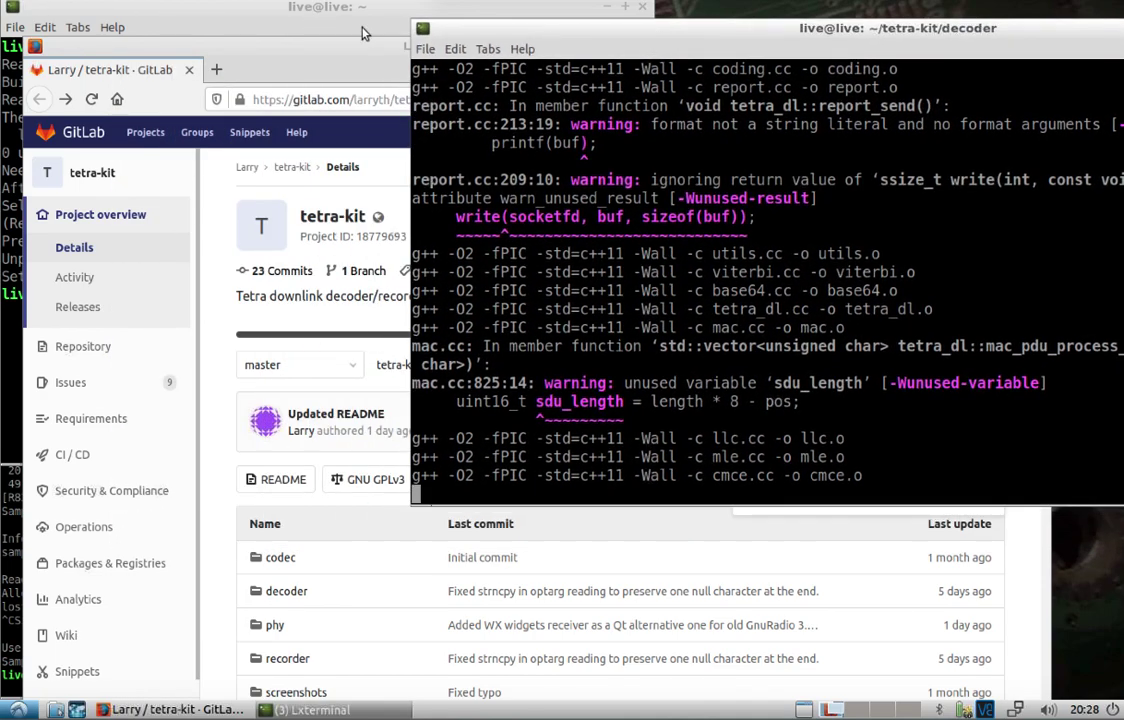
drag(326, 22, 328, 35)
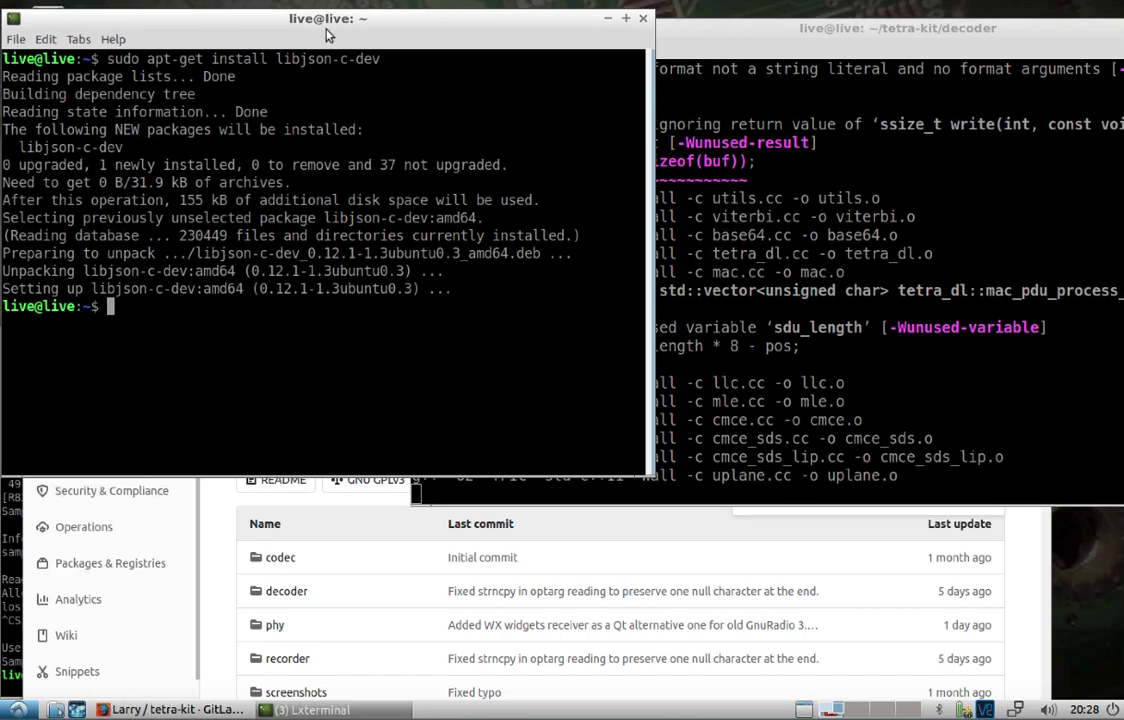
text(cd tetra-kit/)
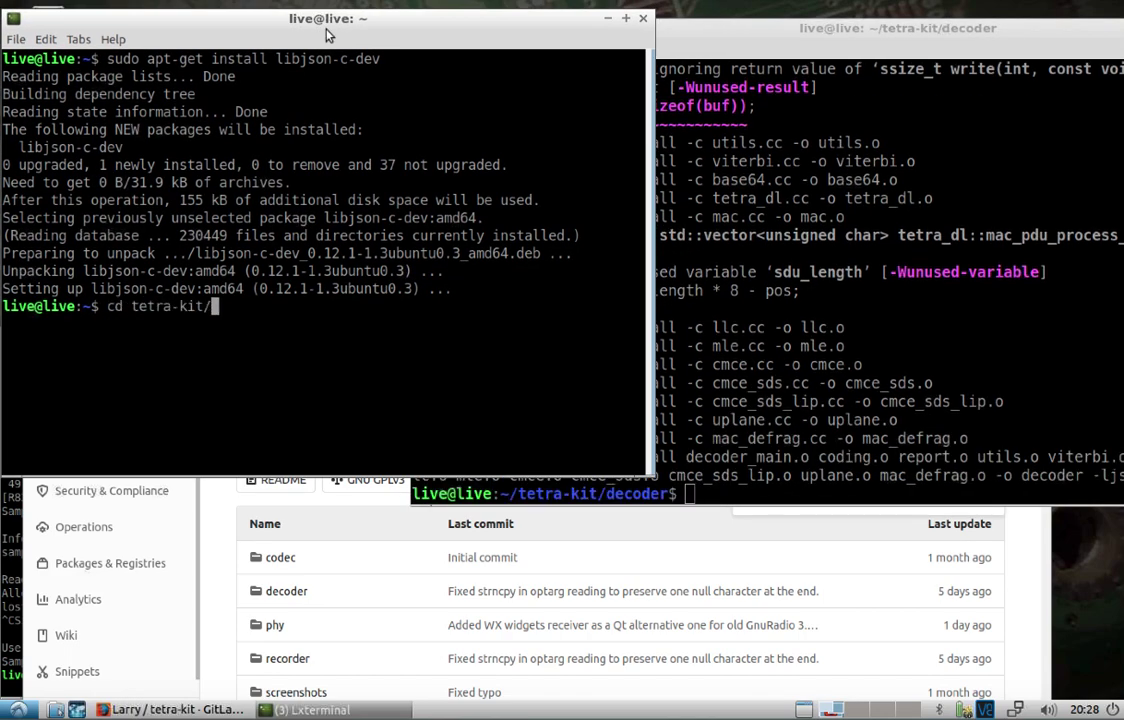
key(Return)
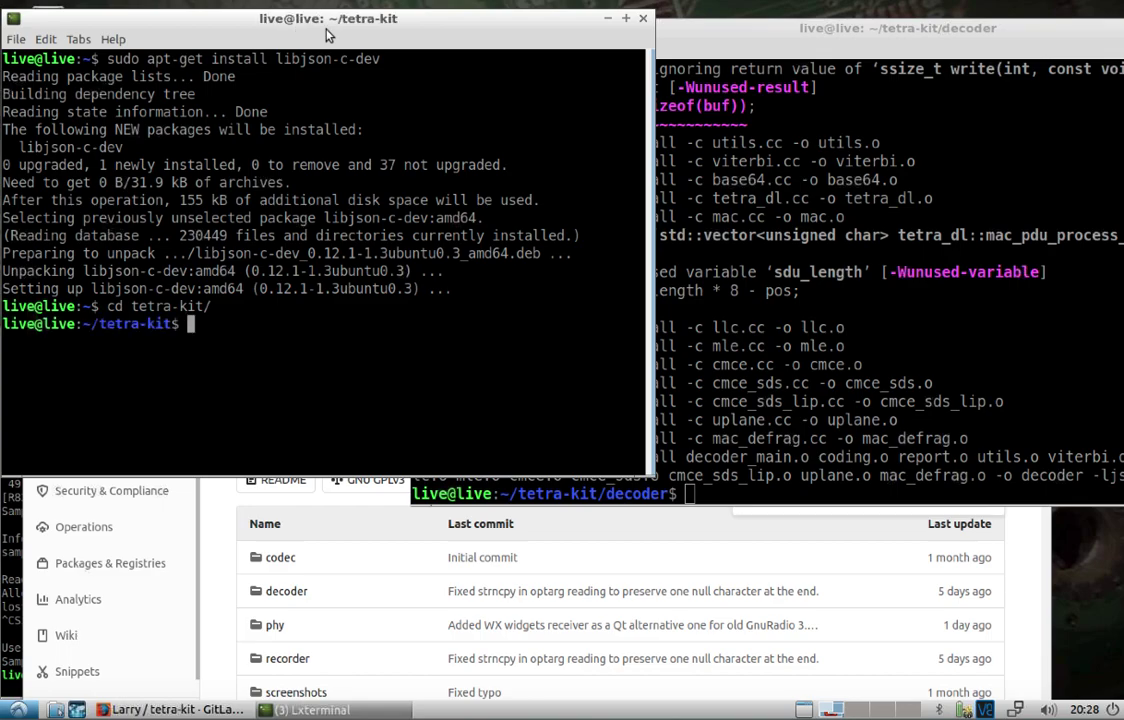
Scroll the tetra-kit README to the Recorder section and select the two out2wav.sh command lines.
click(222, 550)
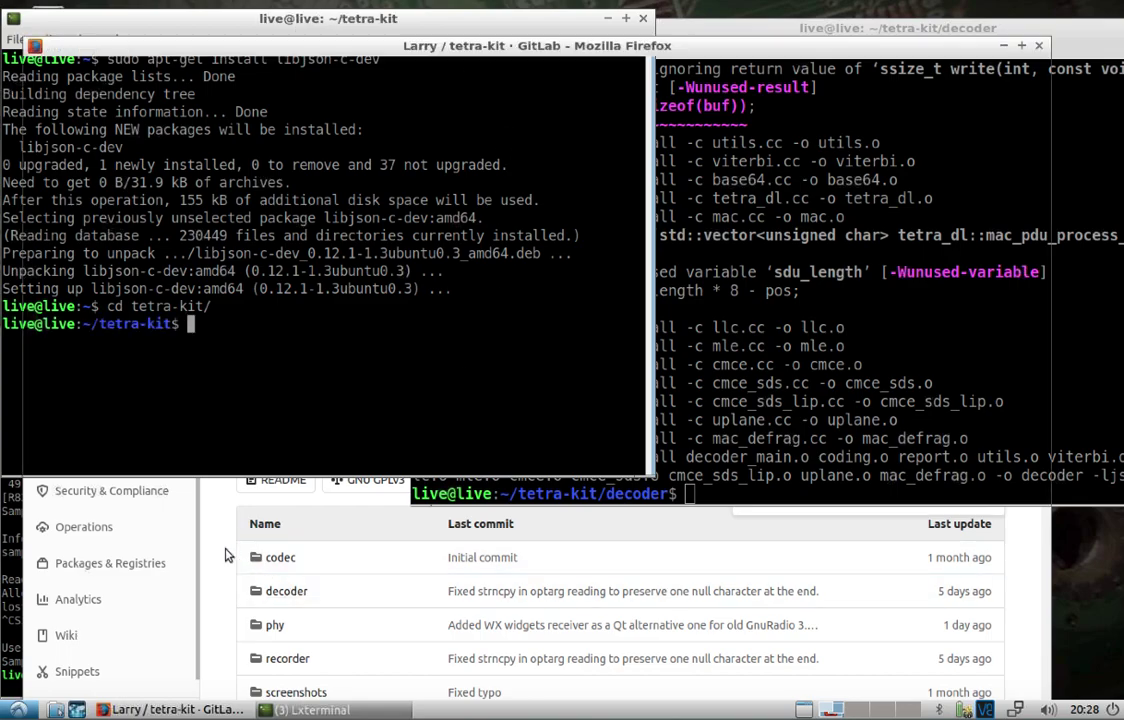
scroll(222, 550, down, 10)
scroll(222, 552, down, 3)
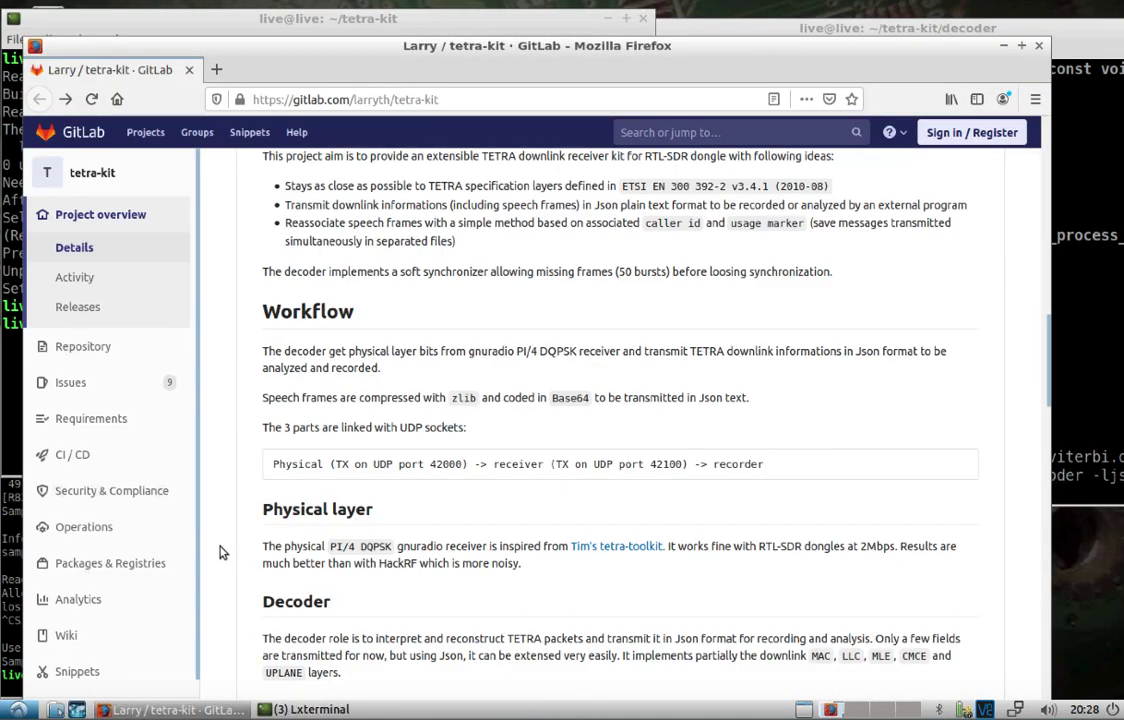
scroll(222, 552, down, 4)
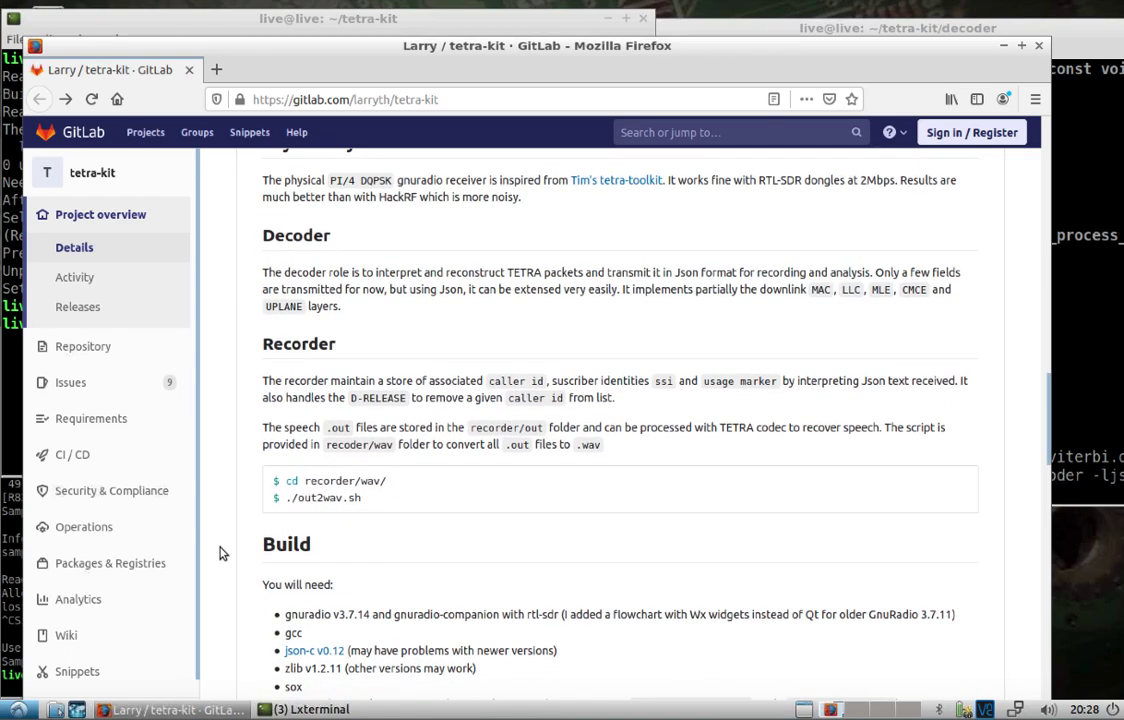
scroll(222, 553, down, 1)
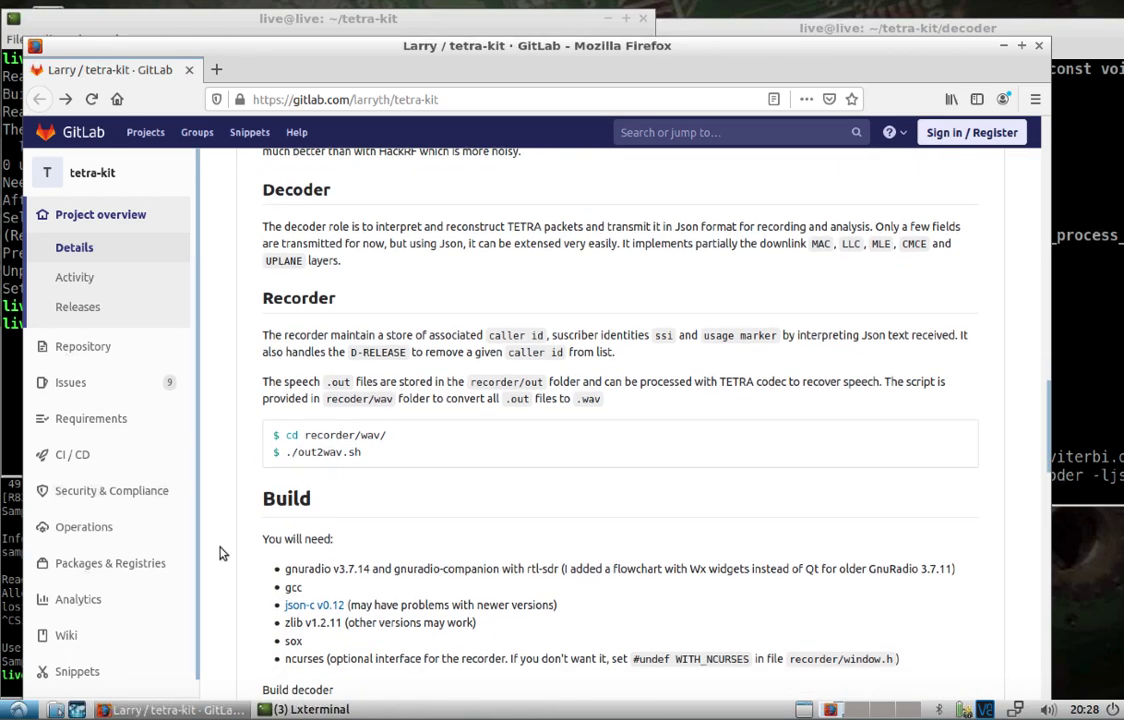
scroll(222, 553, down, 2)
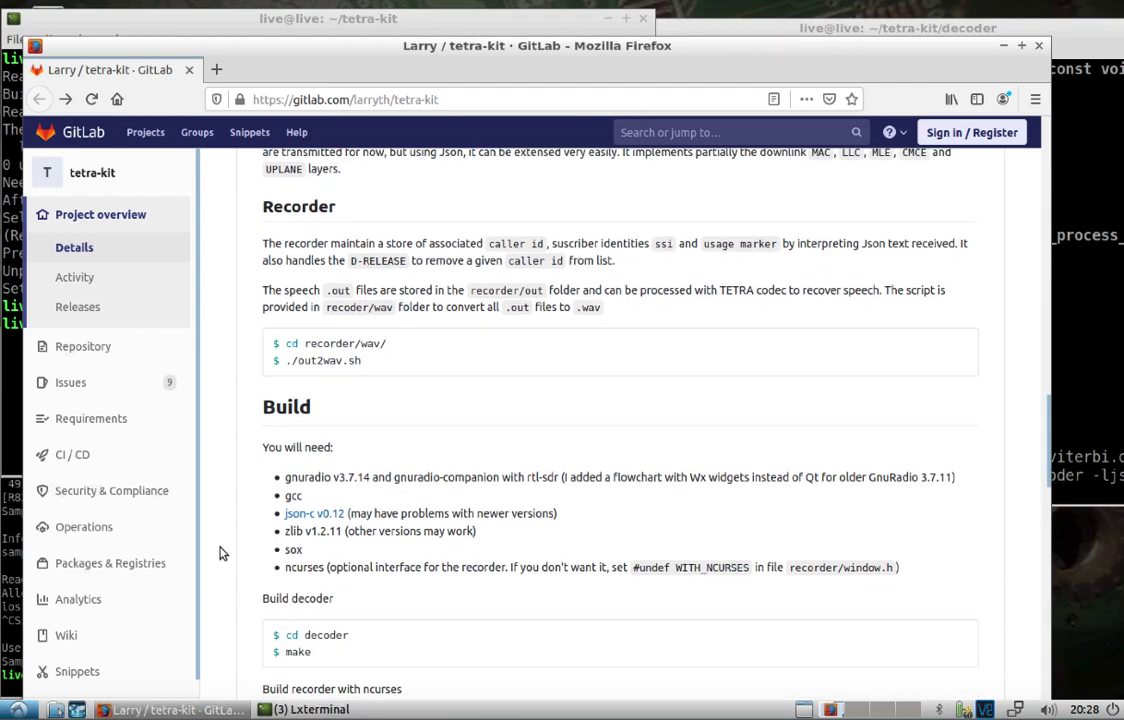
drag(362, 361, 279, 330)
scroll(249, 434, down, 1)
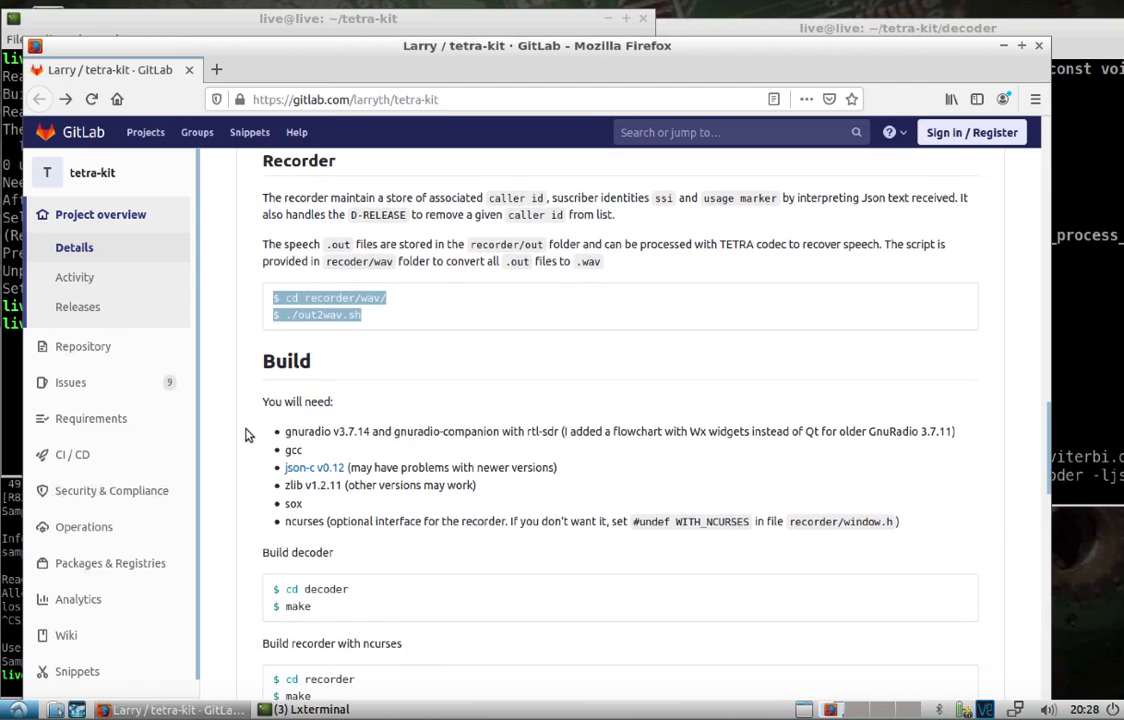
scroll(249, 434, down, 7)
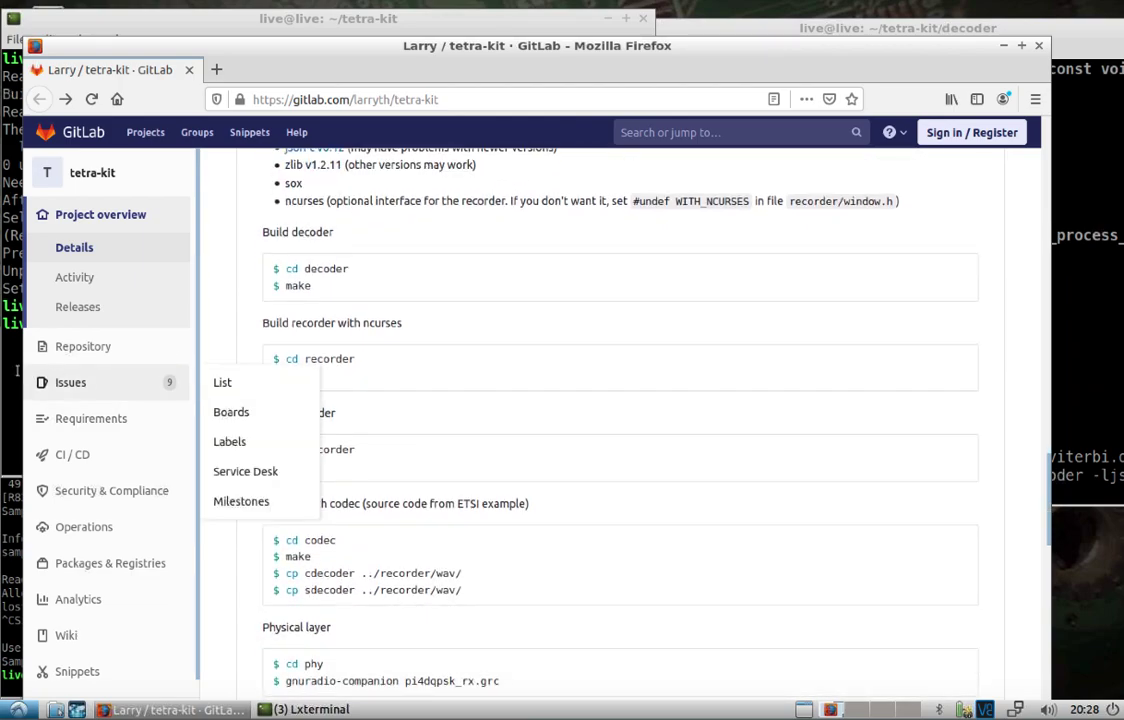
click(13, 370)
Build the recorder with make in the tetra-kit/recorder folder.
text(cd re)
key(Tab)
key(Return)
text(make)
key(Return)
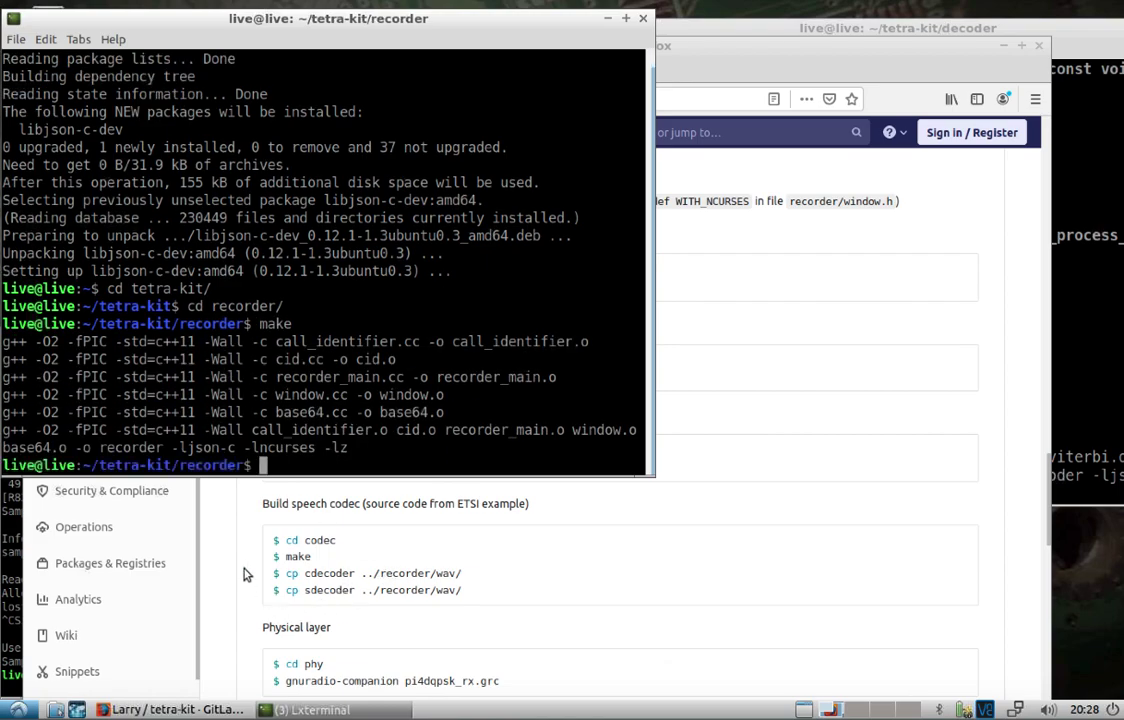
In the rtl_test terminal, enlarge the text and build the speech codec in tetra-kit/codec.
click(217, 503)
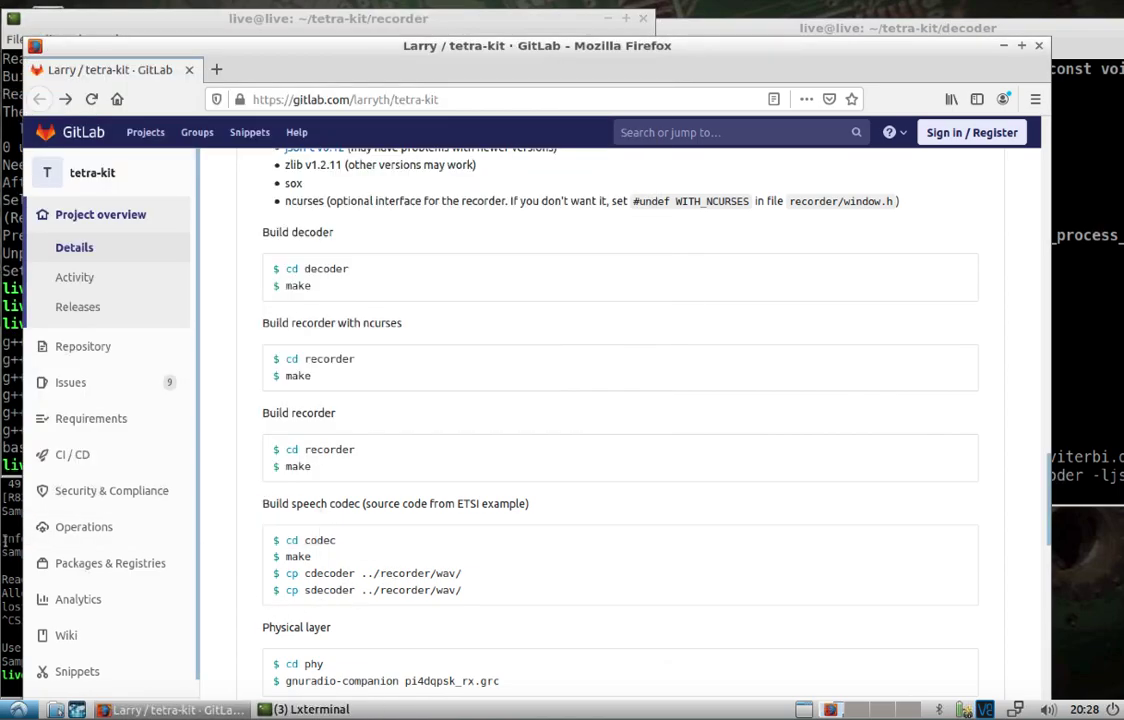
click(5, 474)
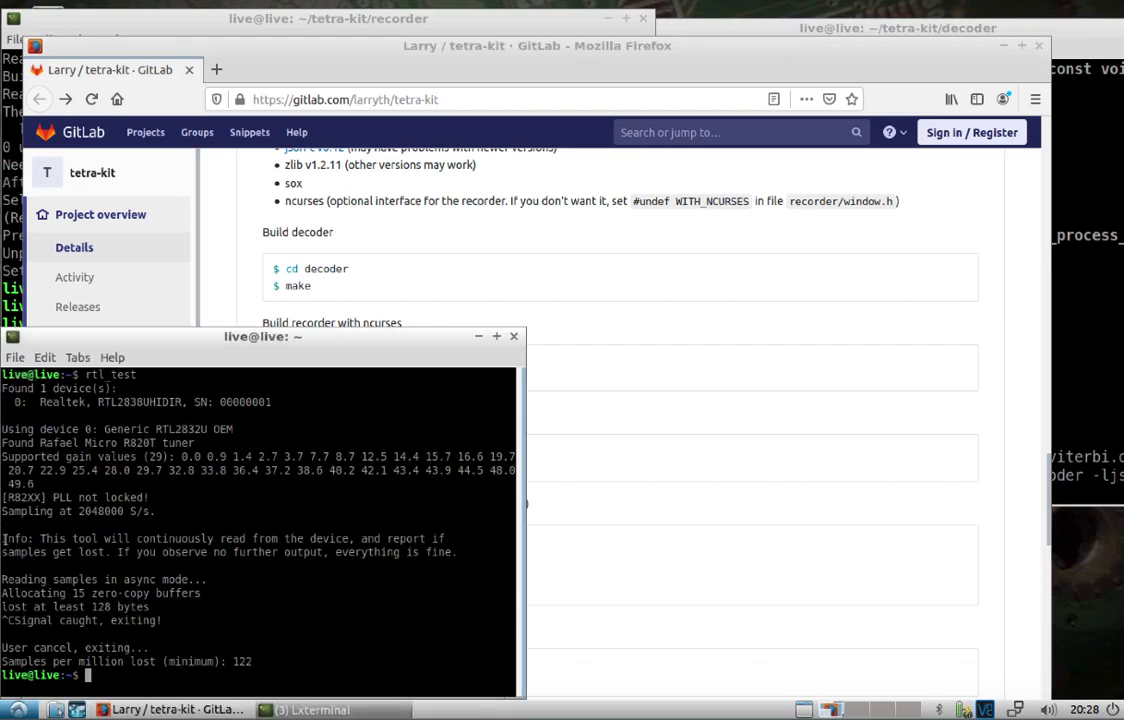
key(ctrl+plus)
text(cd te)
key(Tab)
text(c)
key(Tab)
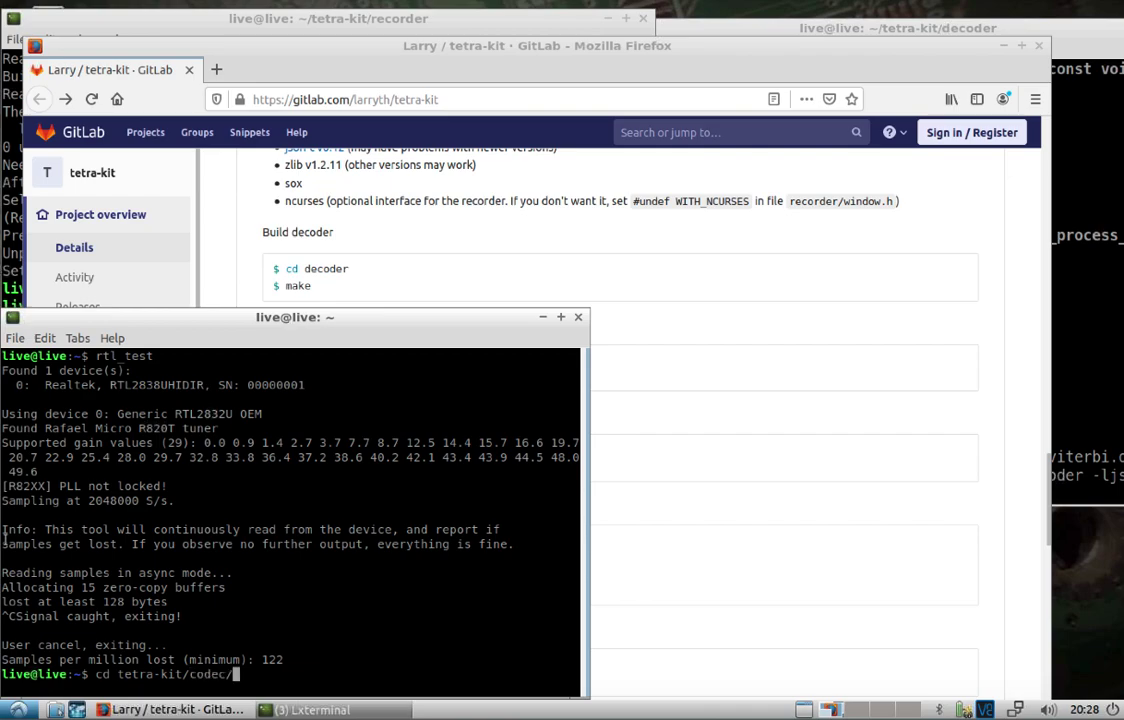
key(Return)
text(make)
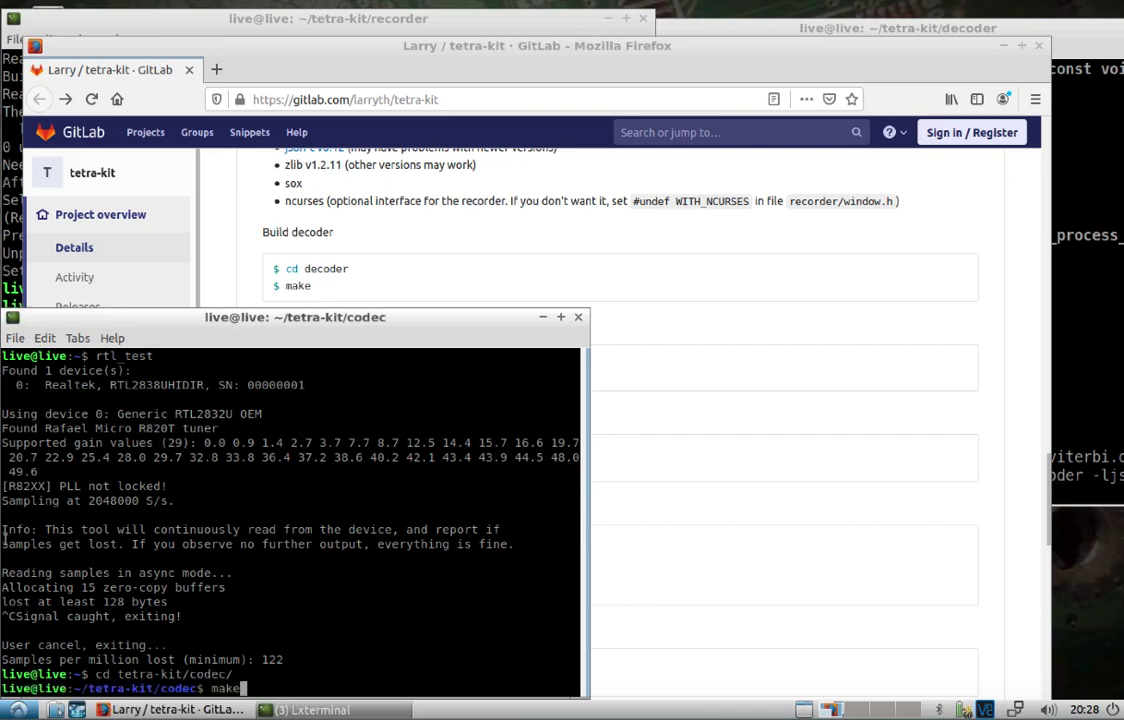
key(Return)
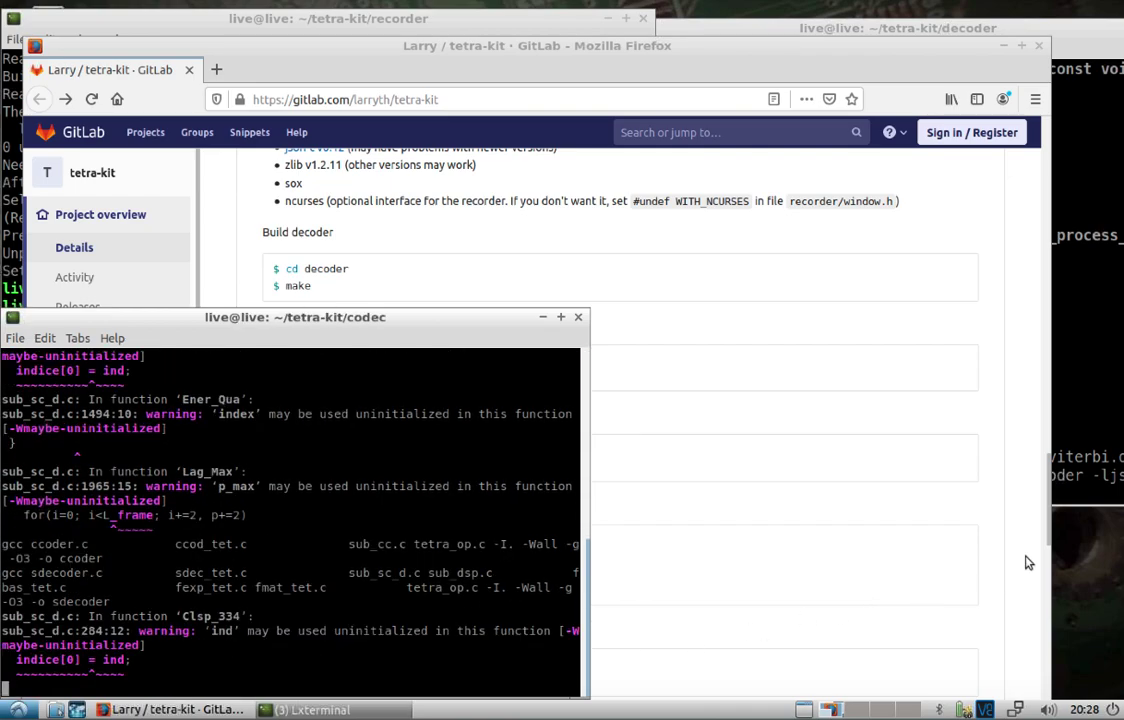
Scroll further through the README and move the browser right to uncover the terminals.
click(1028, 563)
scroll(710, 534, down, 1)
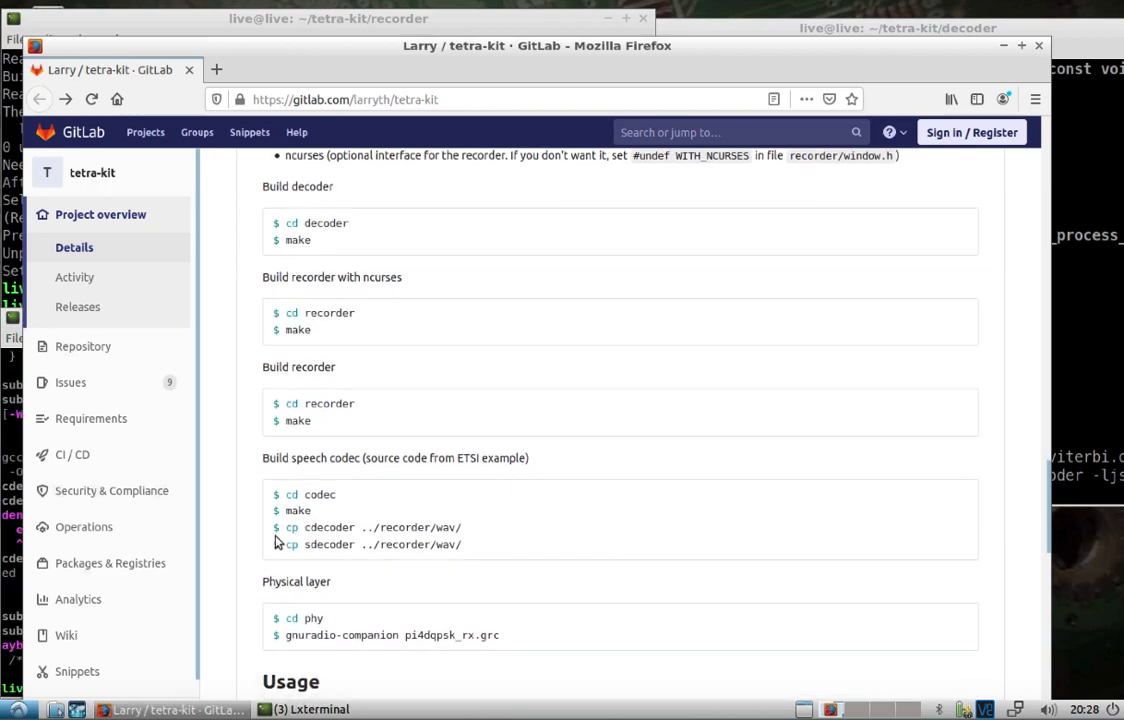
scroll(291, 532, down, 2)
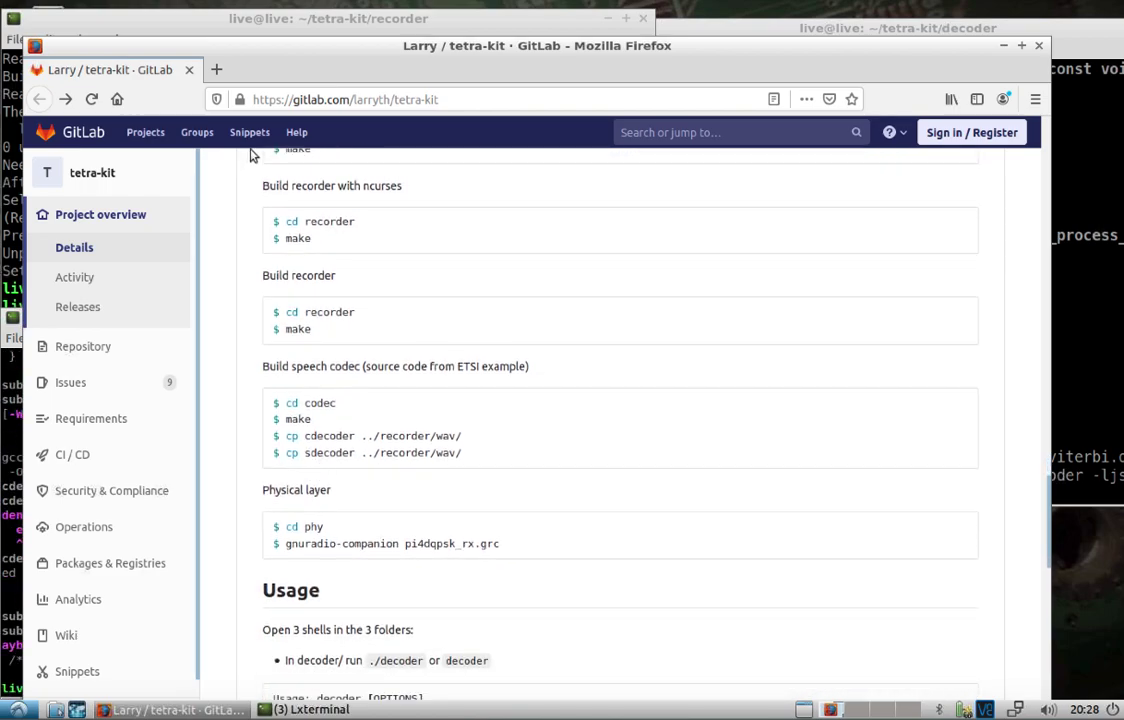
drag(276, 48, 736, 56)
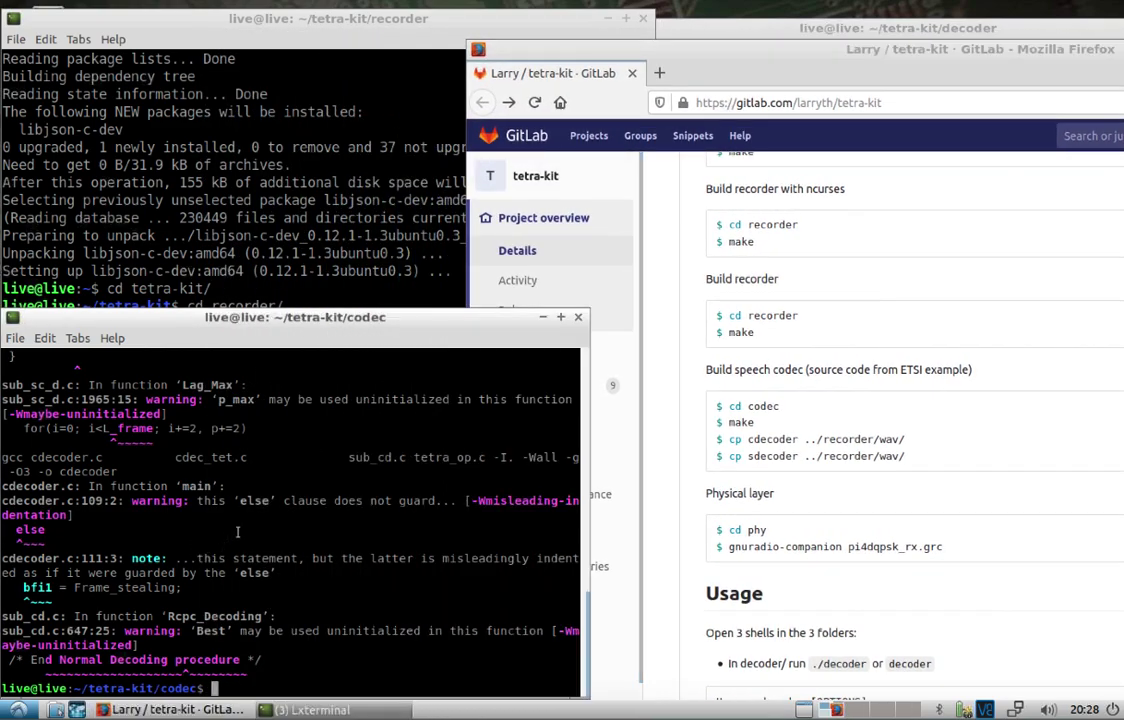
Enlarge and raise the codec terminal, then list the codec folder's files.
key(ctrl+shift+plus)
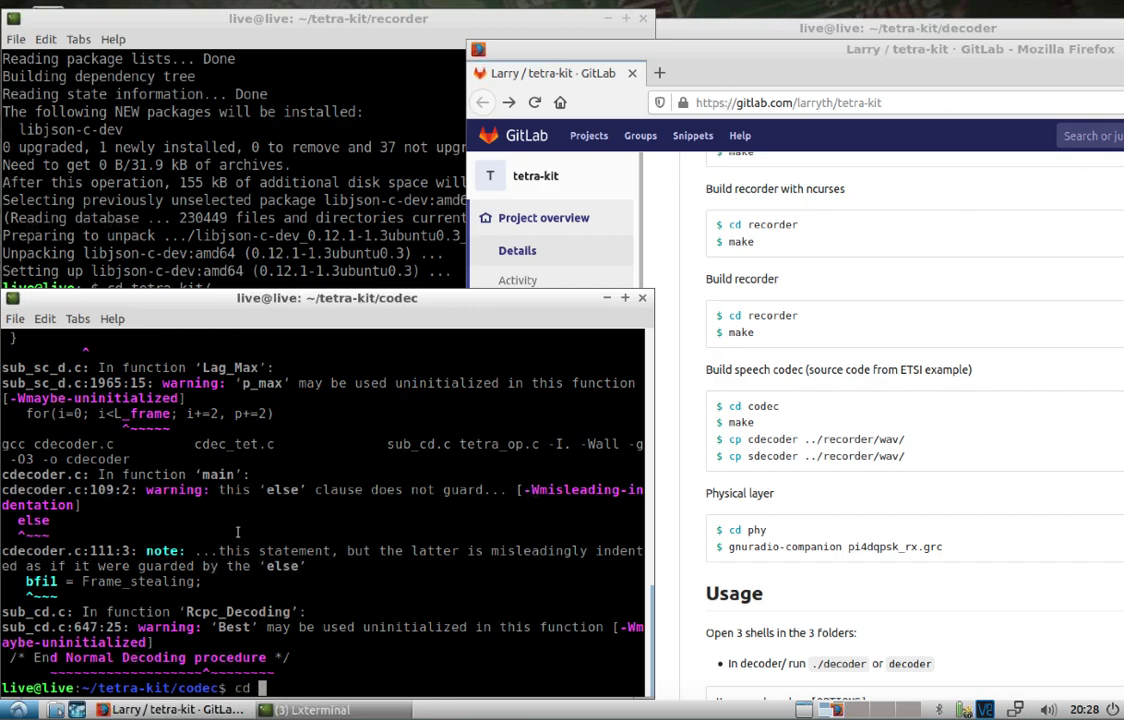
drag(283, 287, 255, 179)
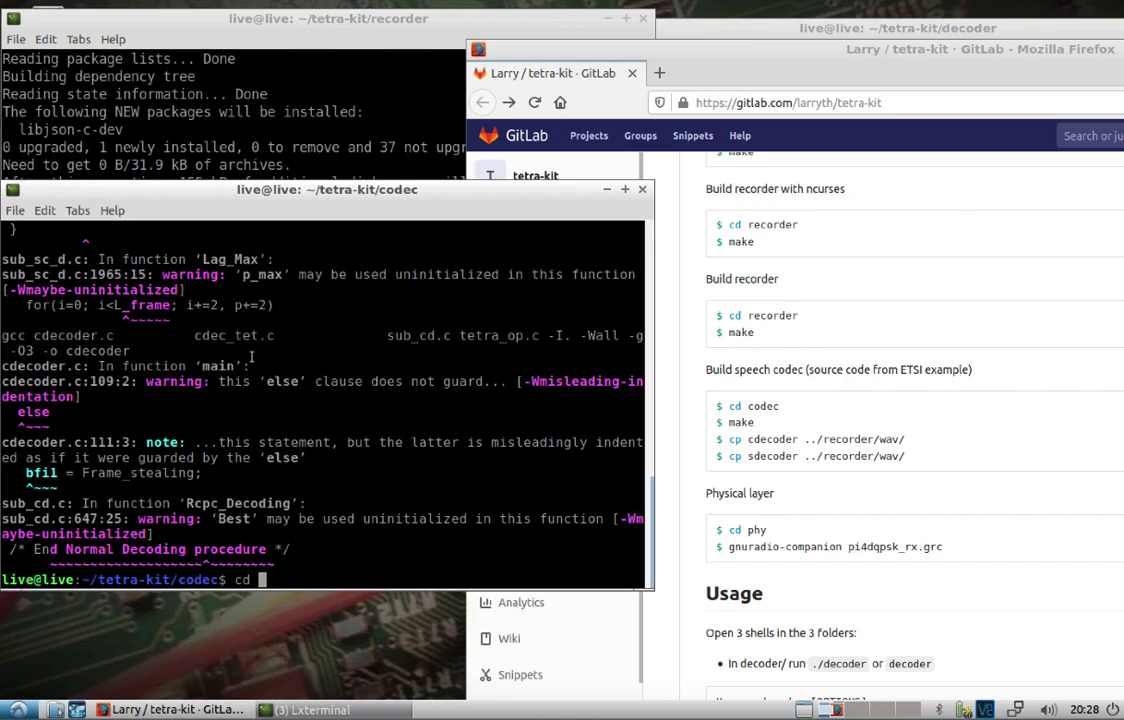
key(BackSpace)
key(BackSpace)
key(BackSpace)
text(ls)
key(Return)
Copy cdecoder and sdecoder into ../recorder/wav/.
text(cp)
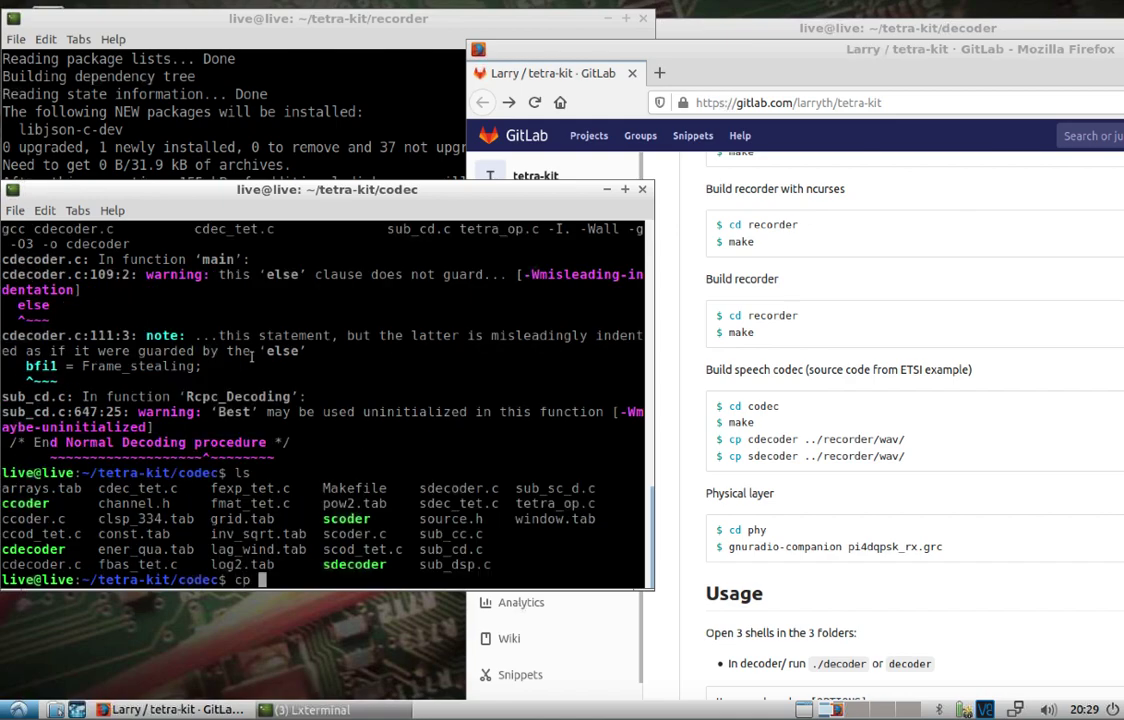
text( cdecoder ../)
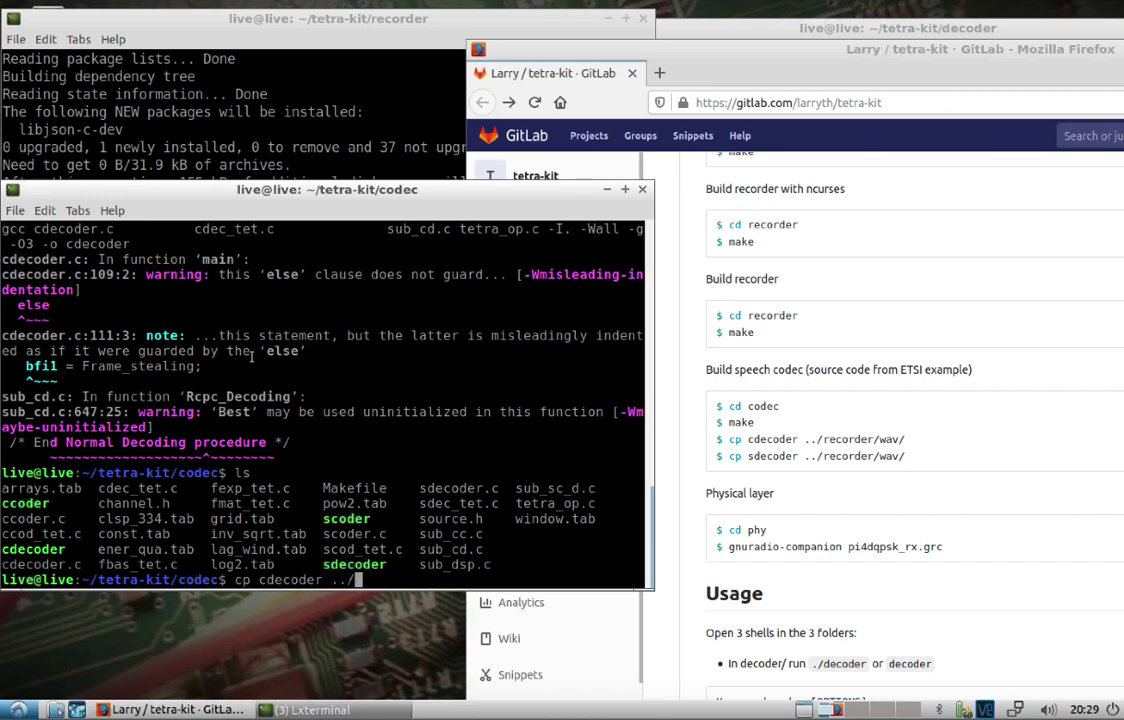
text(re)
key(Tab)
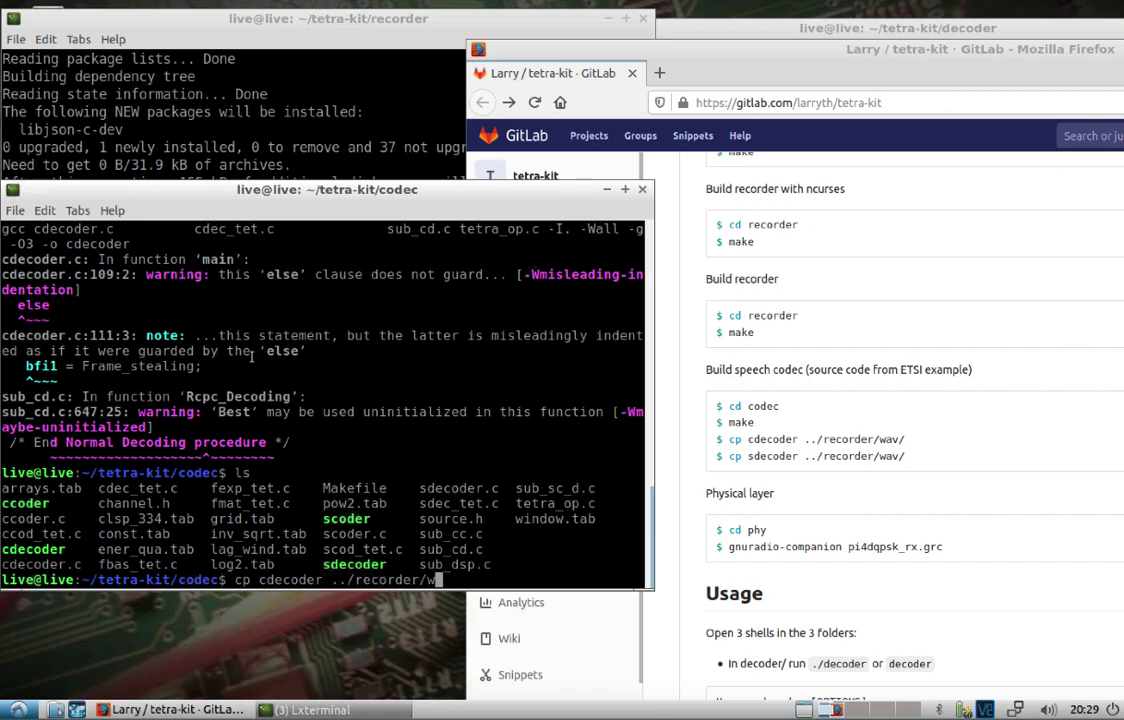
text(wav/)
key(Return)
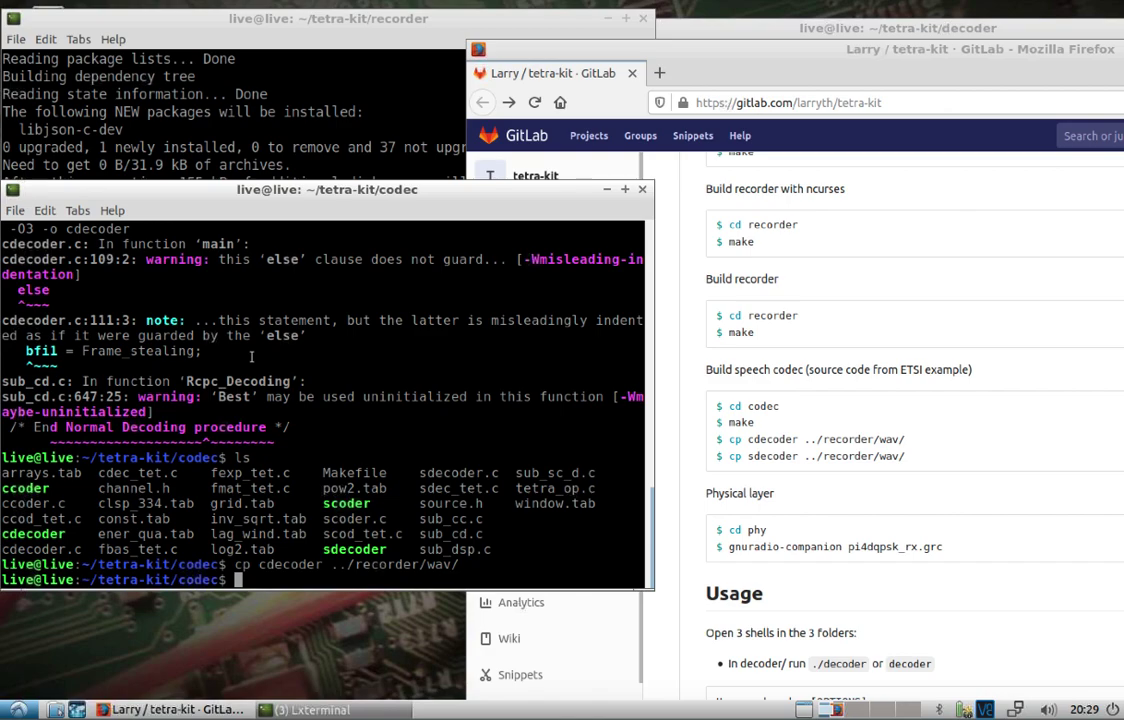
text(cp sdecoder ../re)
key(Tab)
key(Return)
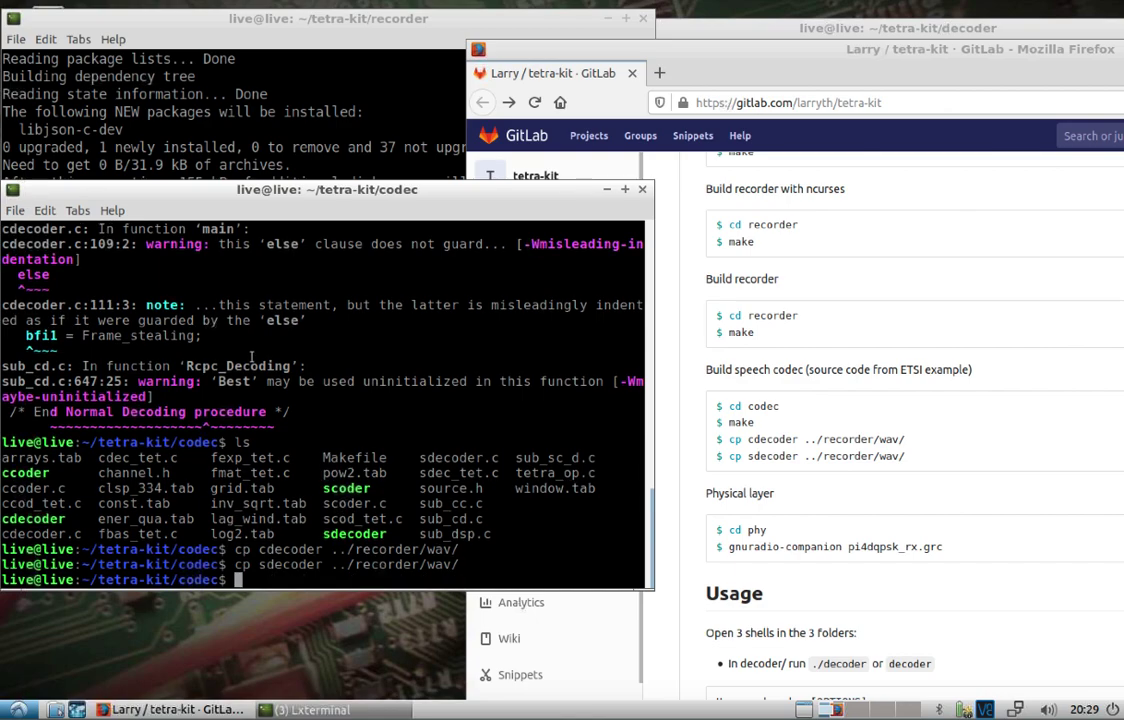
click(705, 571)
scroll(690, 560, down, 5)
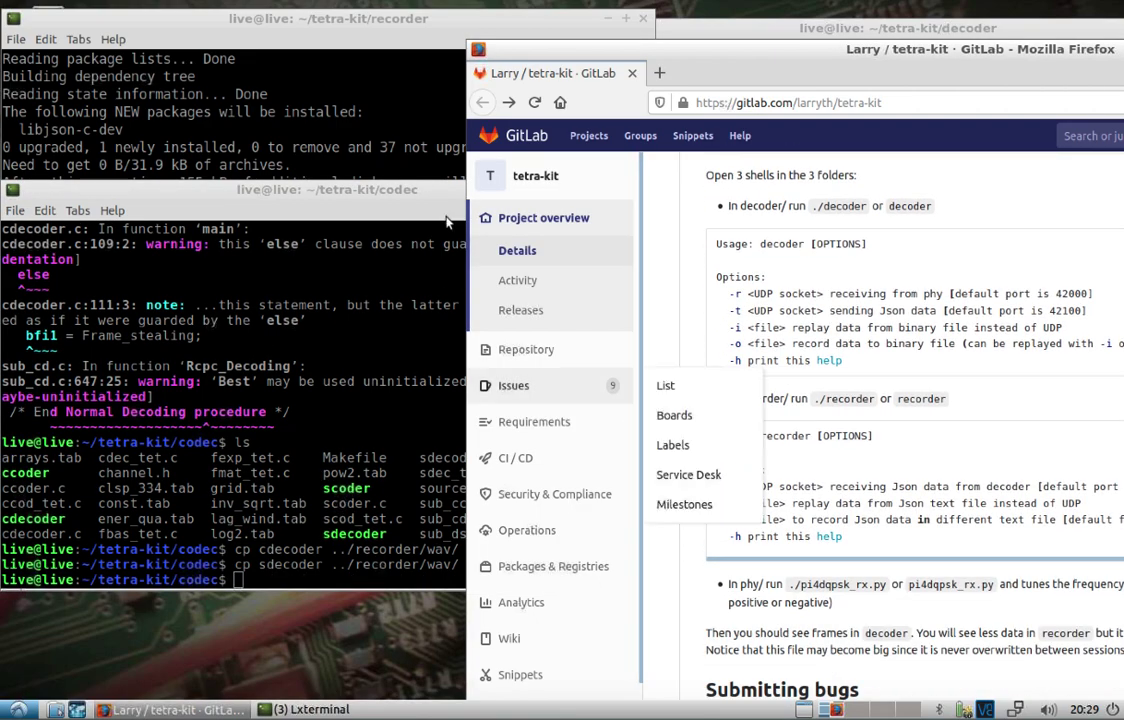
Launch ./decoder in the decoder terminal.
click(276, 124)
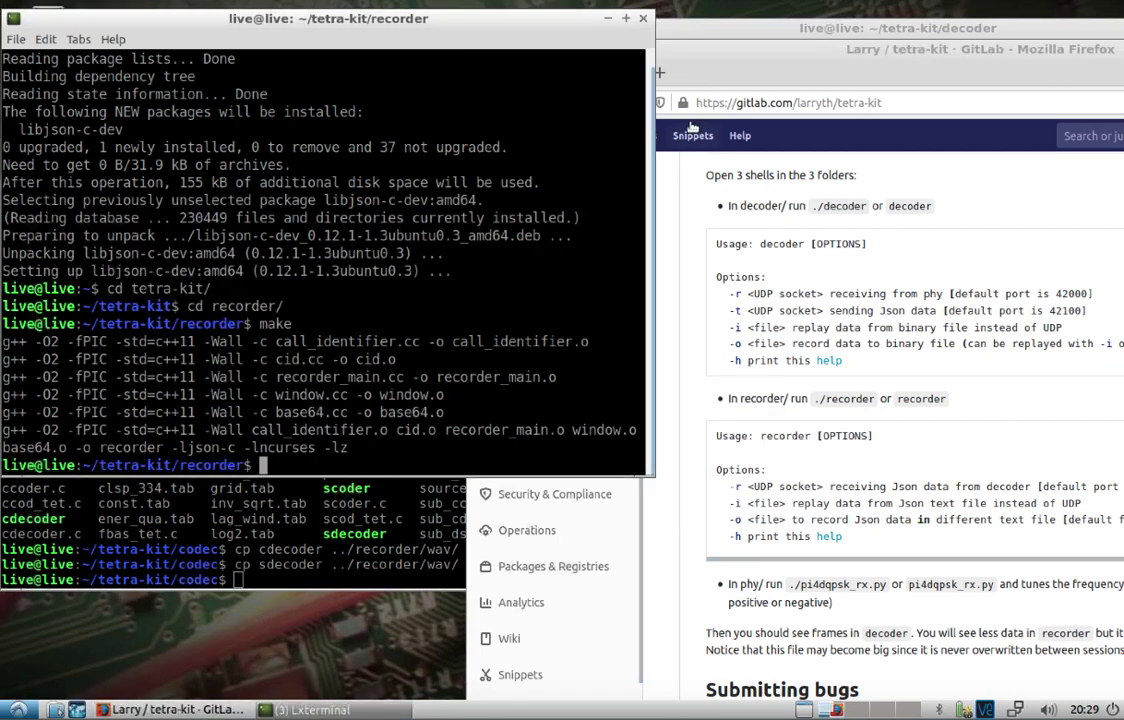
drag(725, 40, 493, 35)
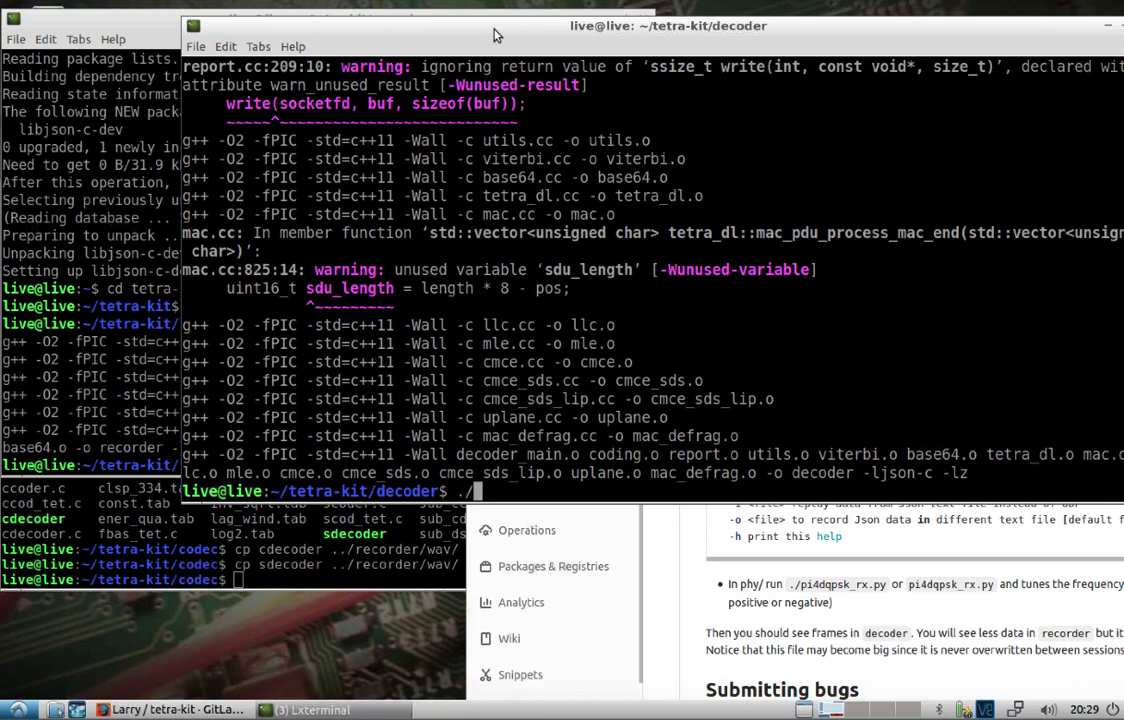
text(./decoder)
key(Return)
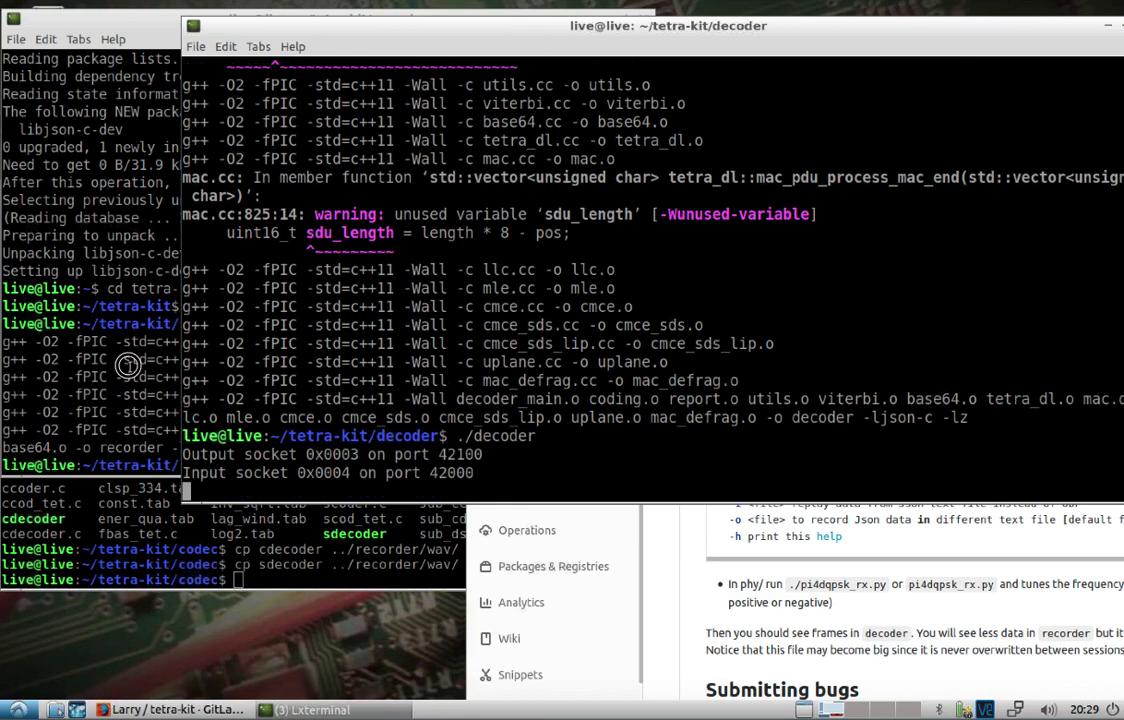
Run ./recorder in the recorder terminal, then return to the codec terminal.
click(93, 363)
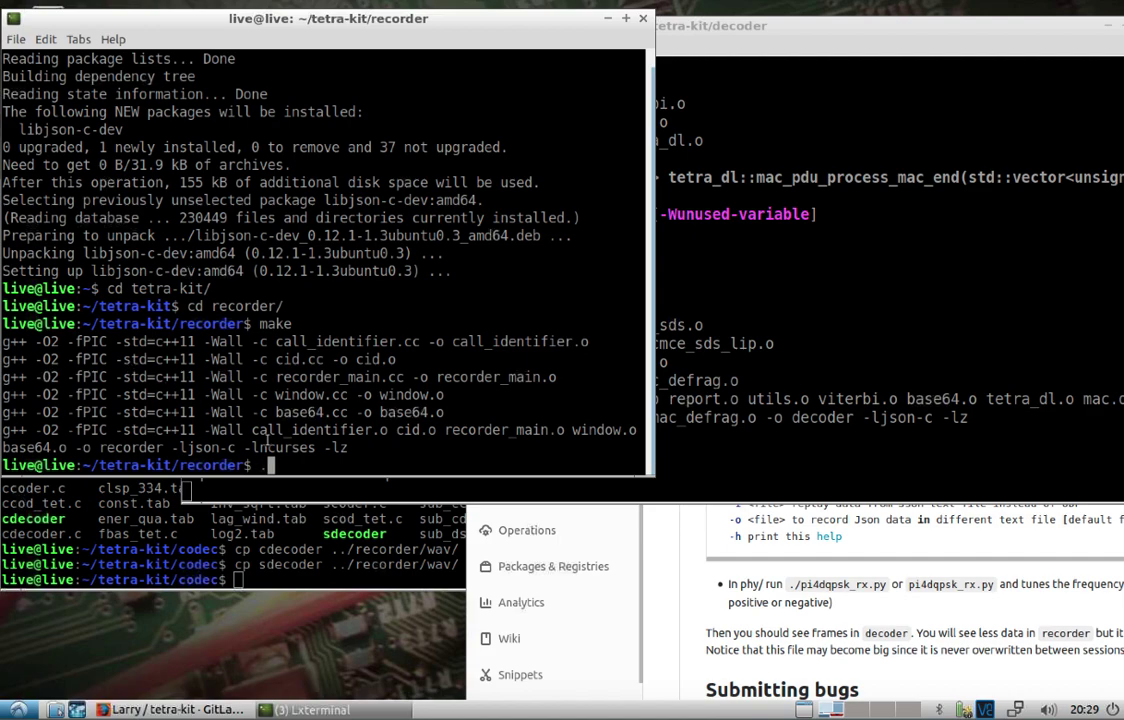
text(./recorder)
key(Return)
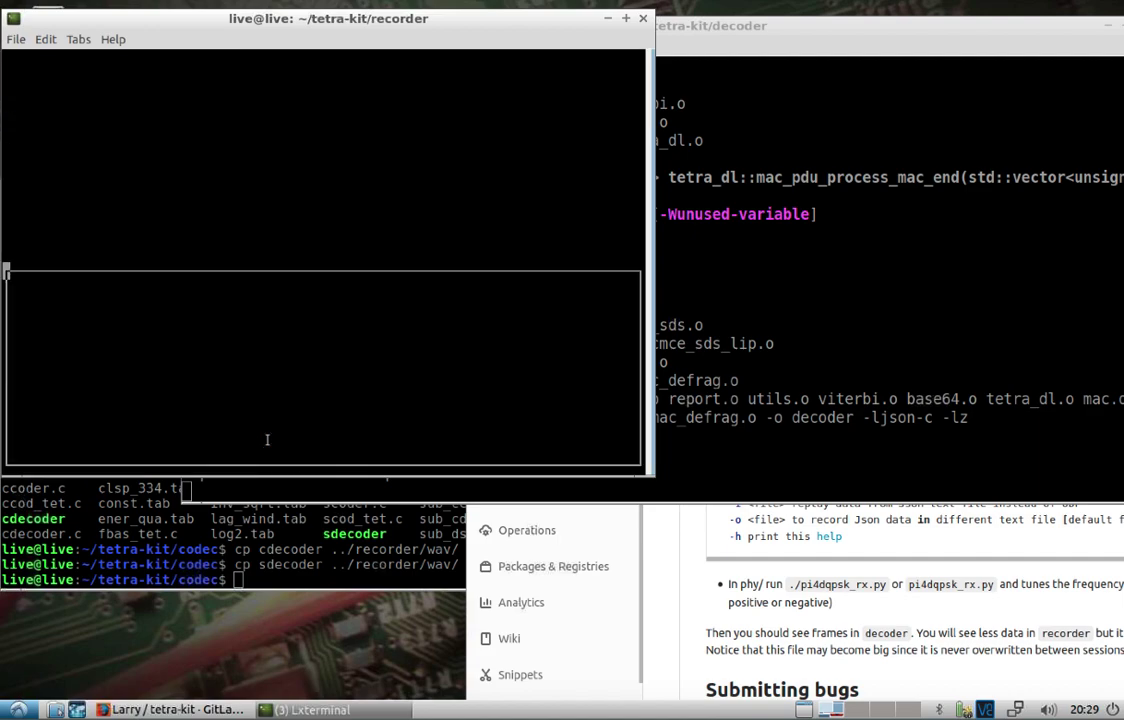
click(694, 626)
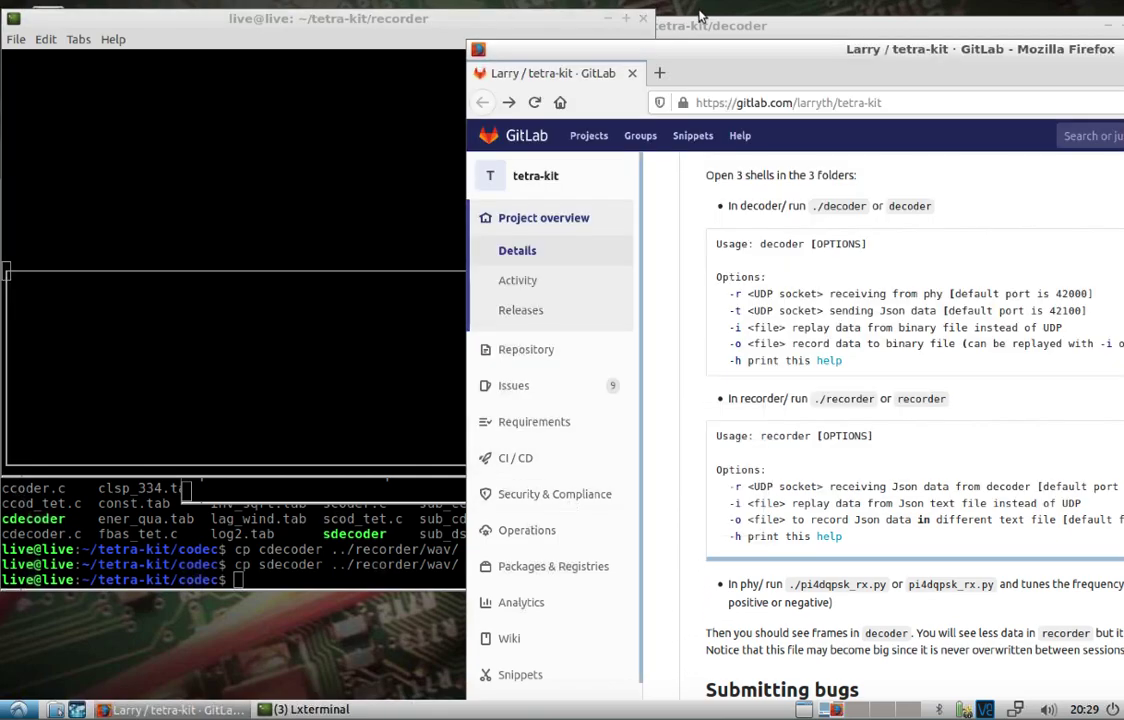
drag(614, 48, 682, 25)
click(253, 546)
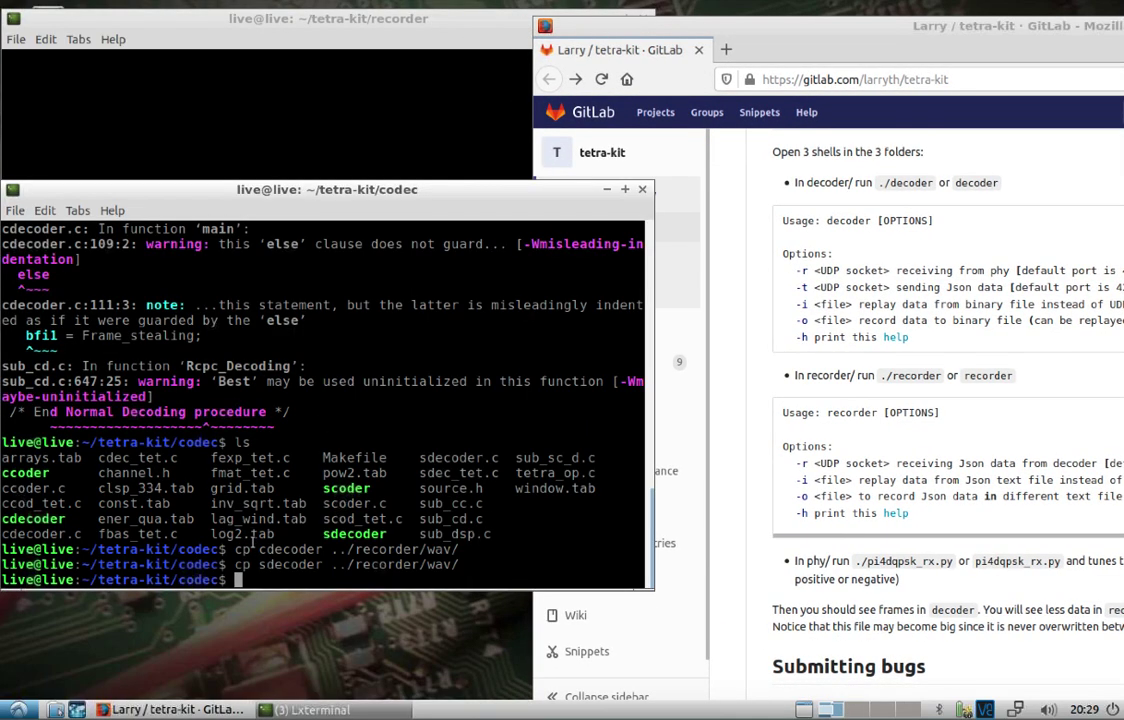
From ~/tetra-kit/phy, start gnuradio-companion with the pi4dqpsk_rx.grc flow graph.
text(cd ..)
key(Return)
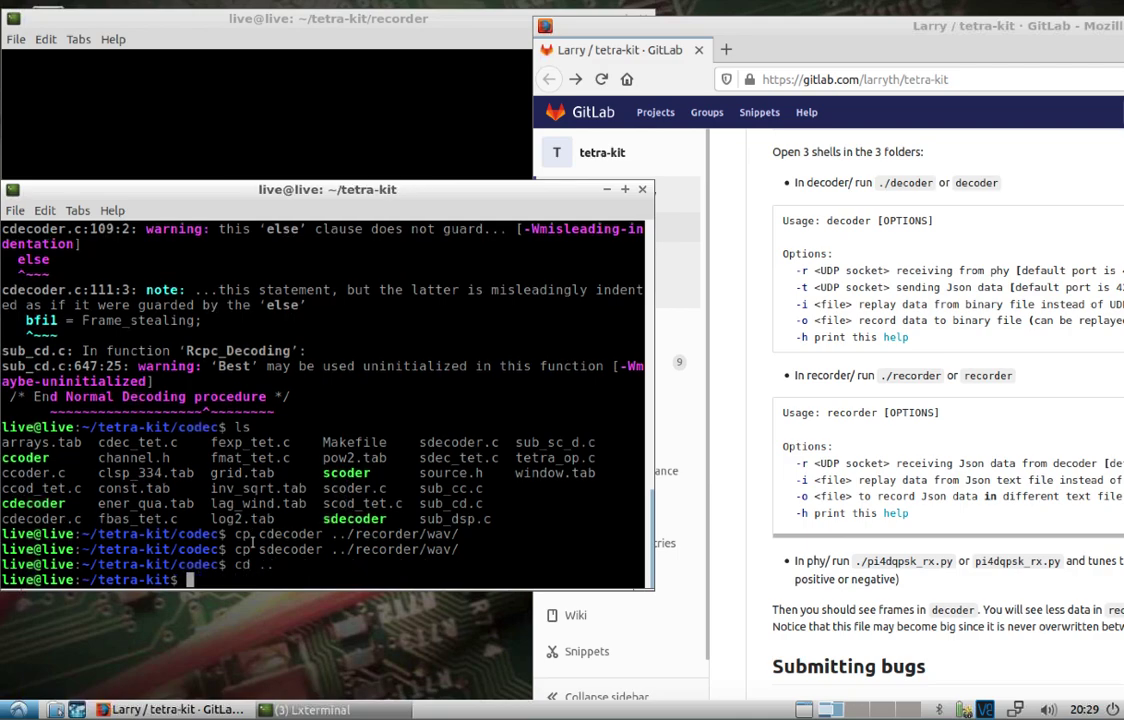
key(Return)
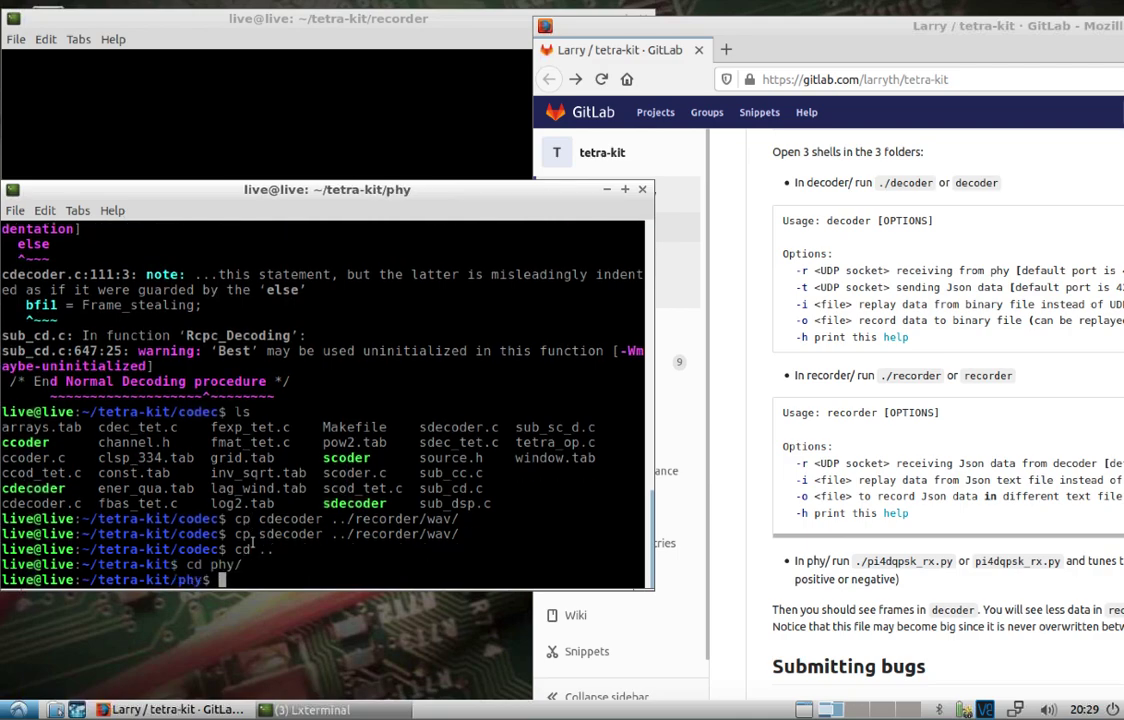
text(gnuradio-co)
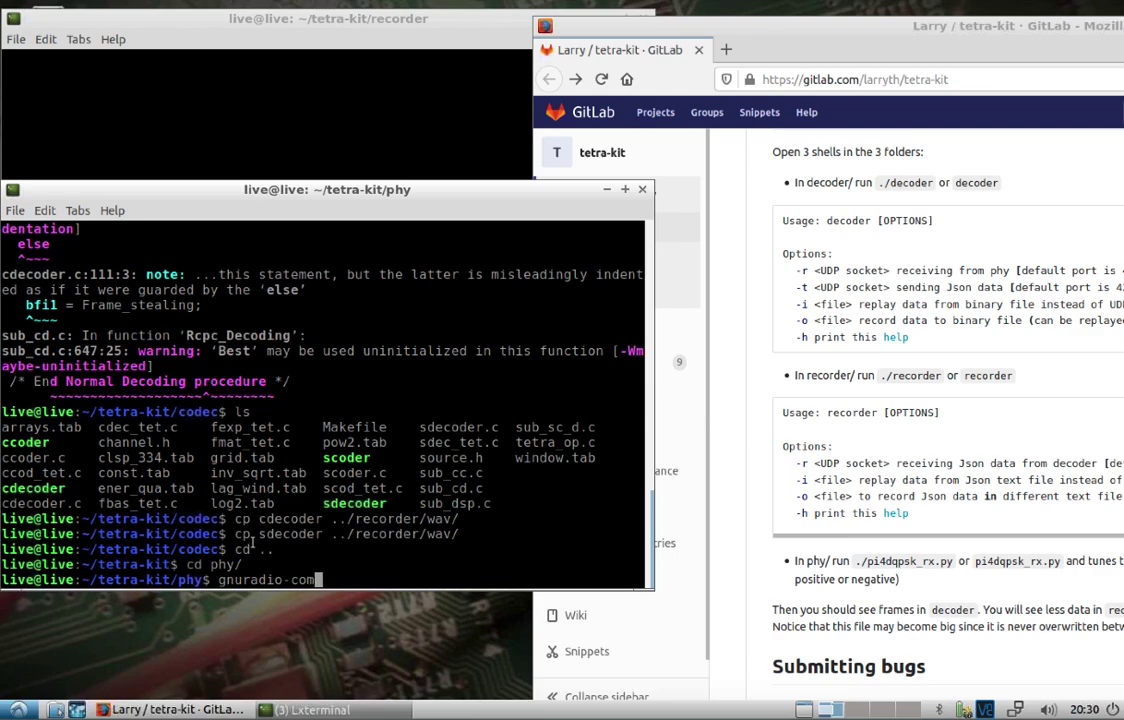
text(m)
key(Tab)
key(Tab)
key(Tab)
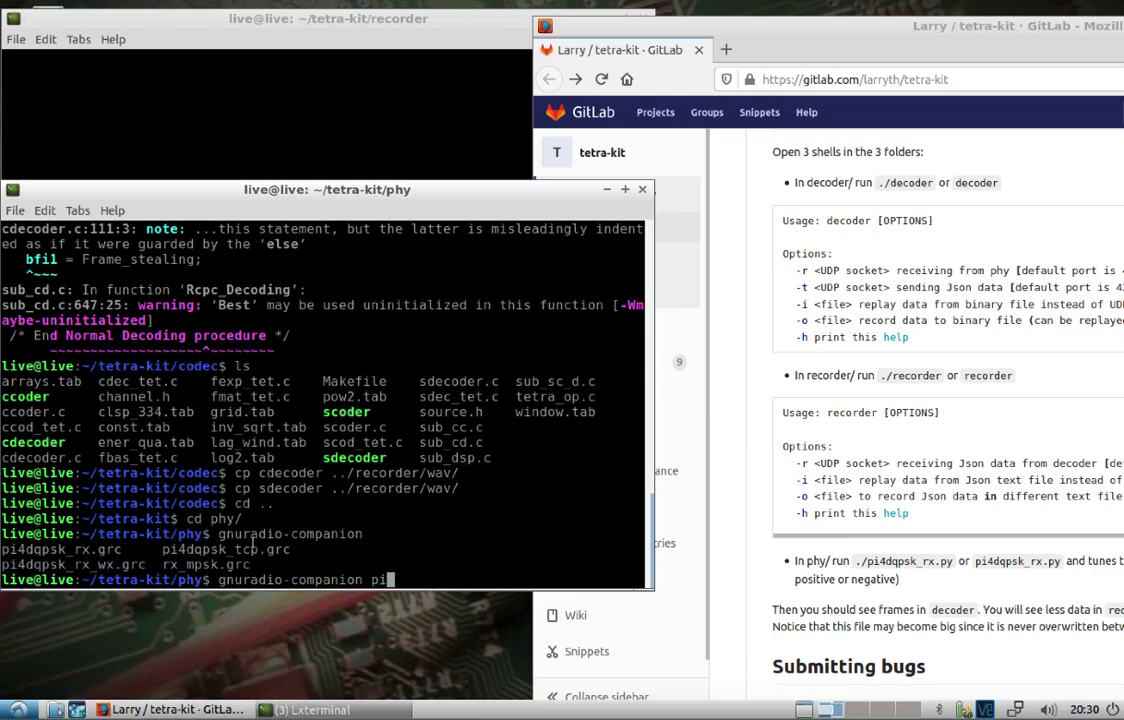
text(pi4)
key(Tab)
text(rx.)
key(Tab)
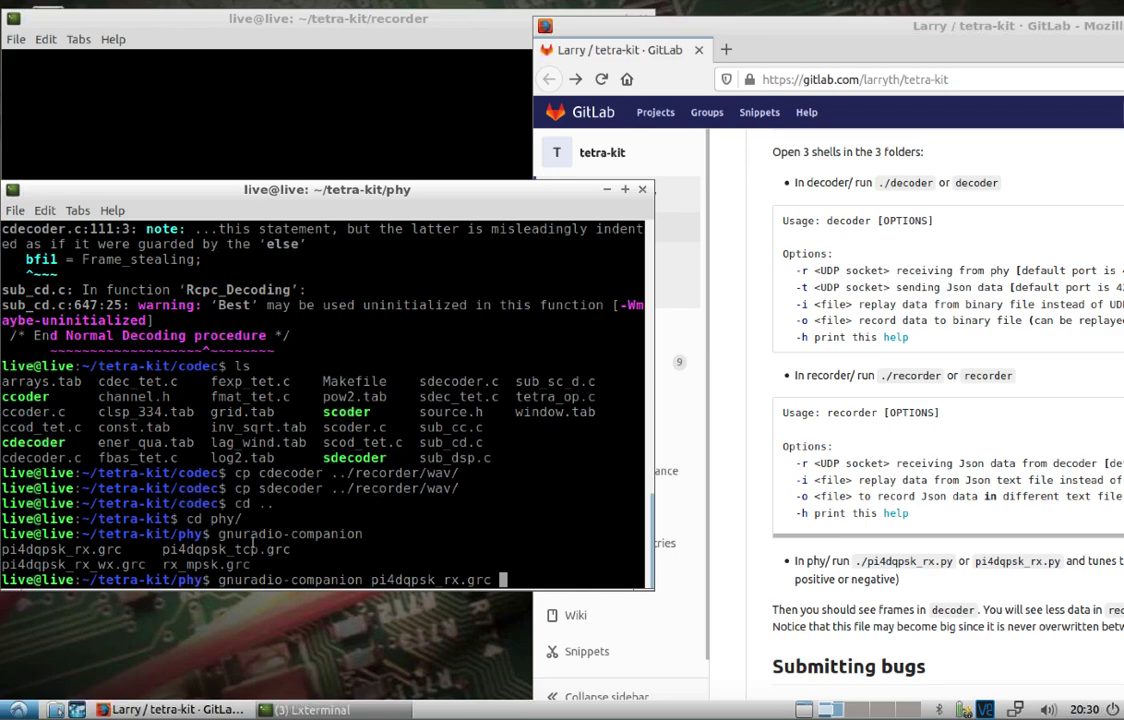
key(Return)
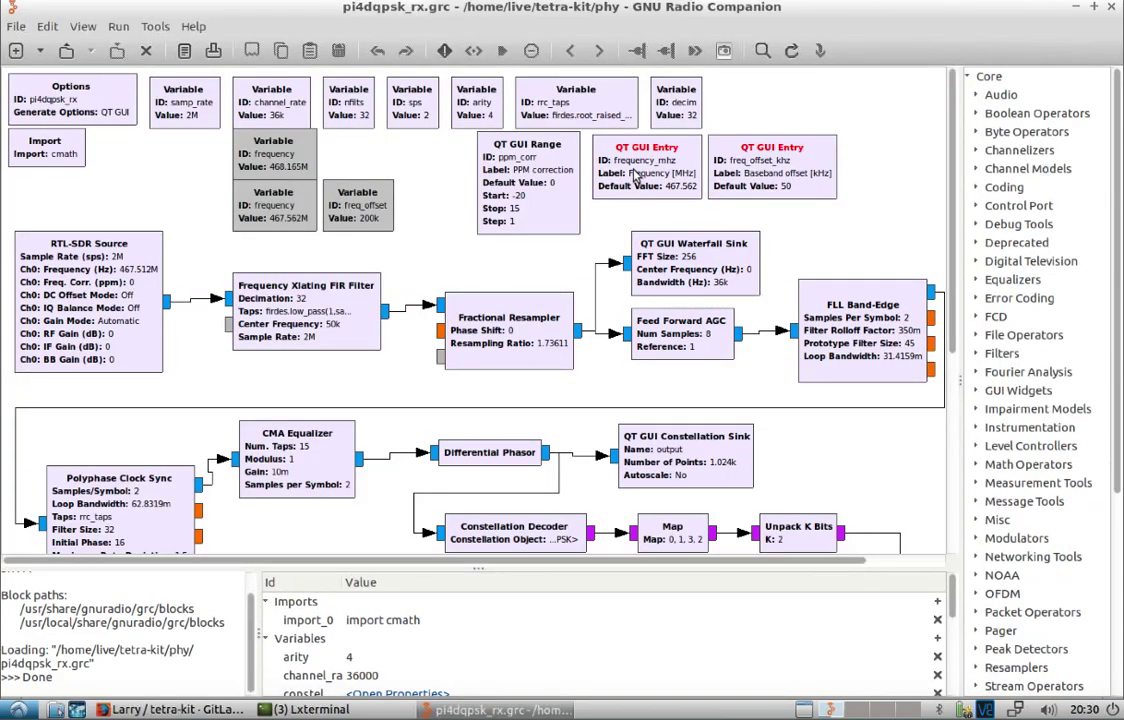
Strip the brackets from the frequency_mhz entry block's GUI Hint, leaving 1,0.
double_click(632, 172)
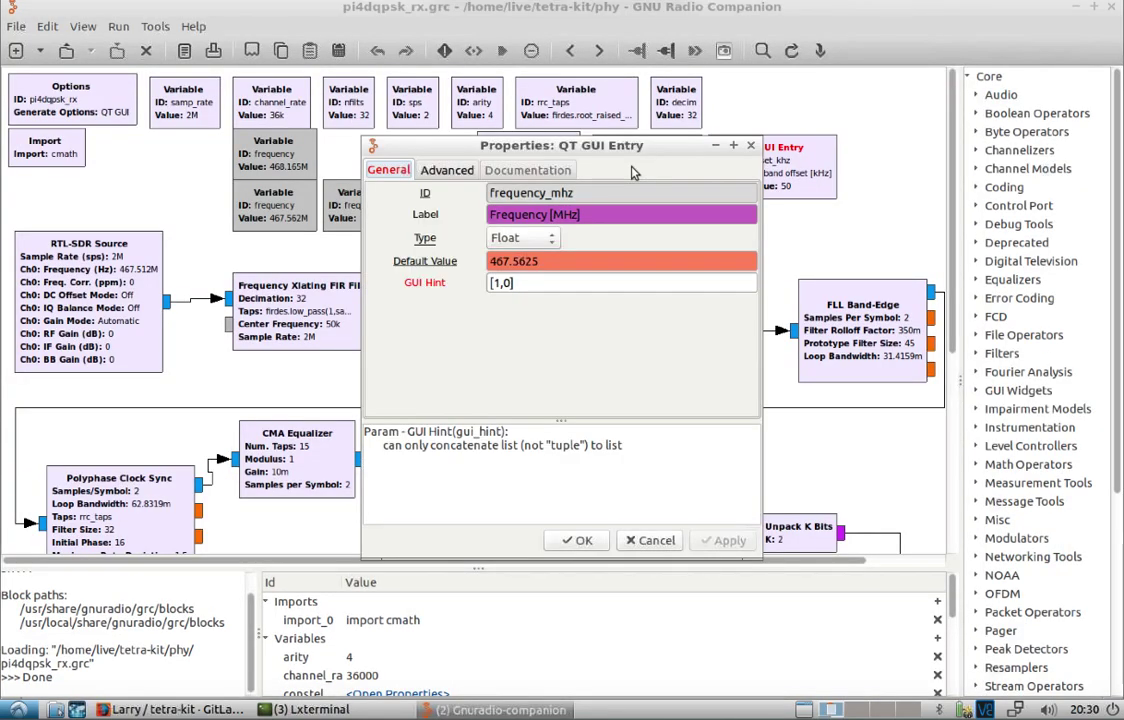
click(526, 283)
key(BackSpace)
key(Delete)
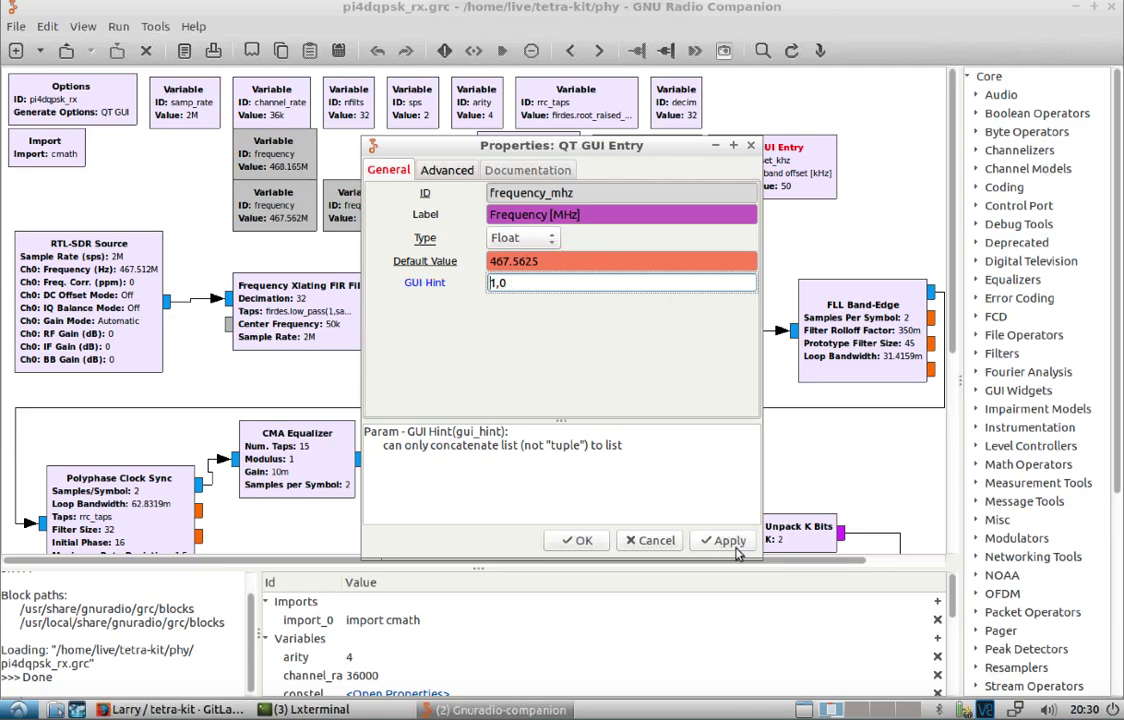
click(733, 545)
click(580, 540)
Strip the brackets from the freq_offset_khz entry block's GUI Hint, leaving 1,1.
double_click(770, 165)
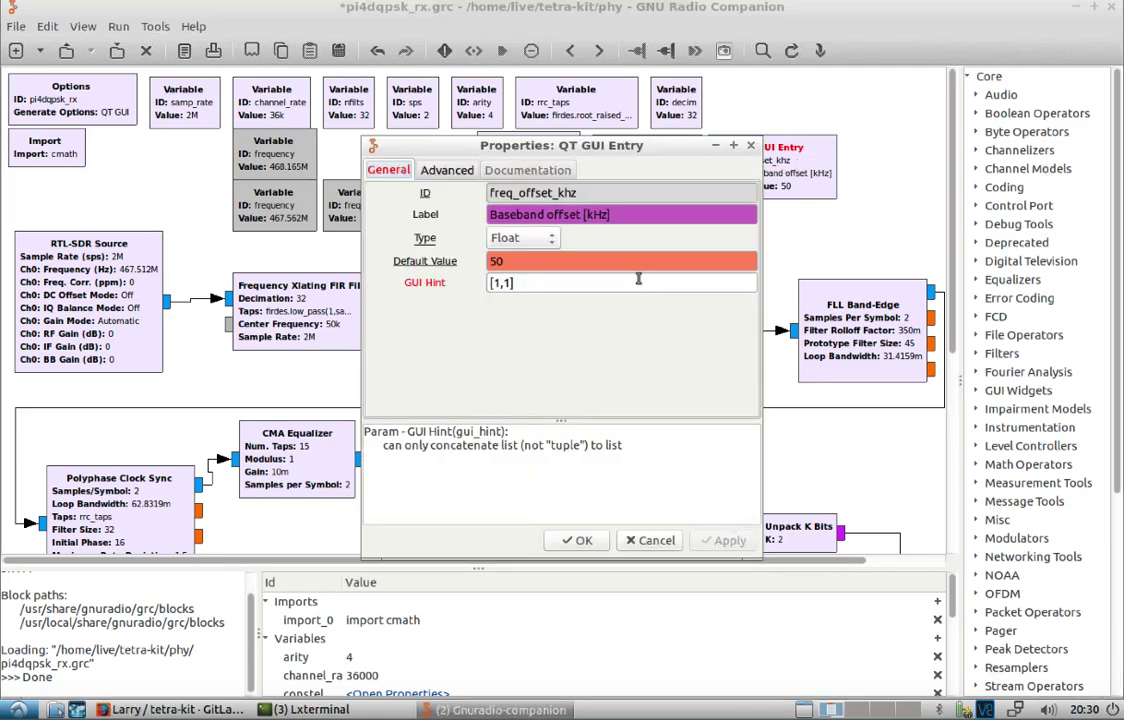
click(520, 284)
key(BackSpace)
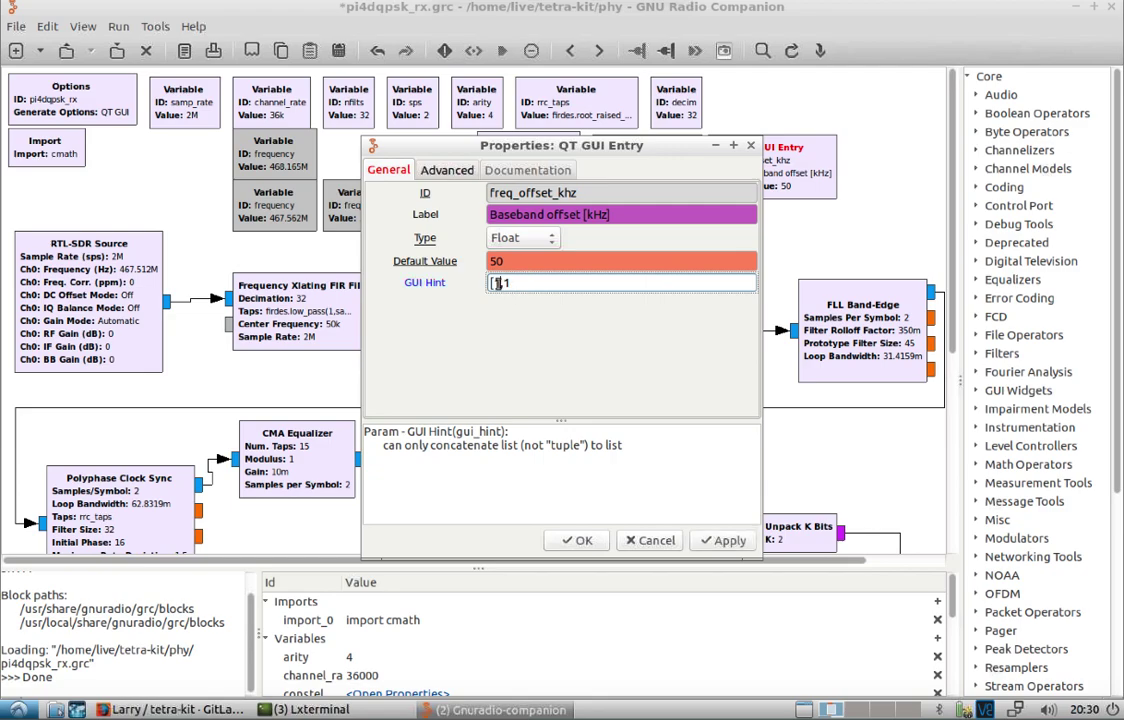
click(727, 540)
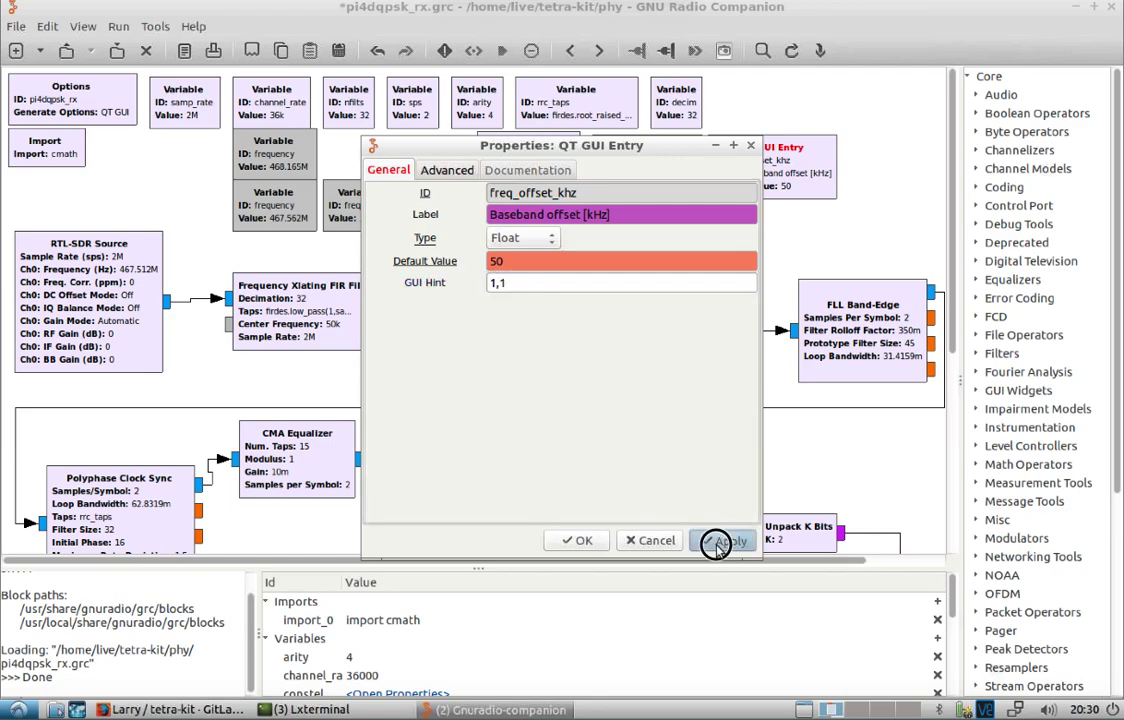
click(578, 541)
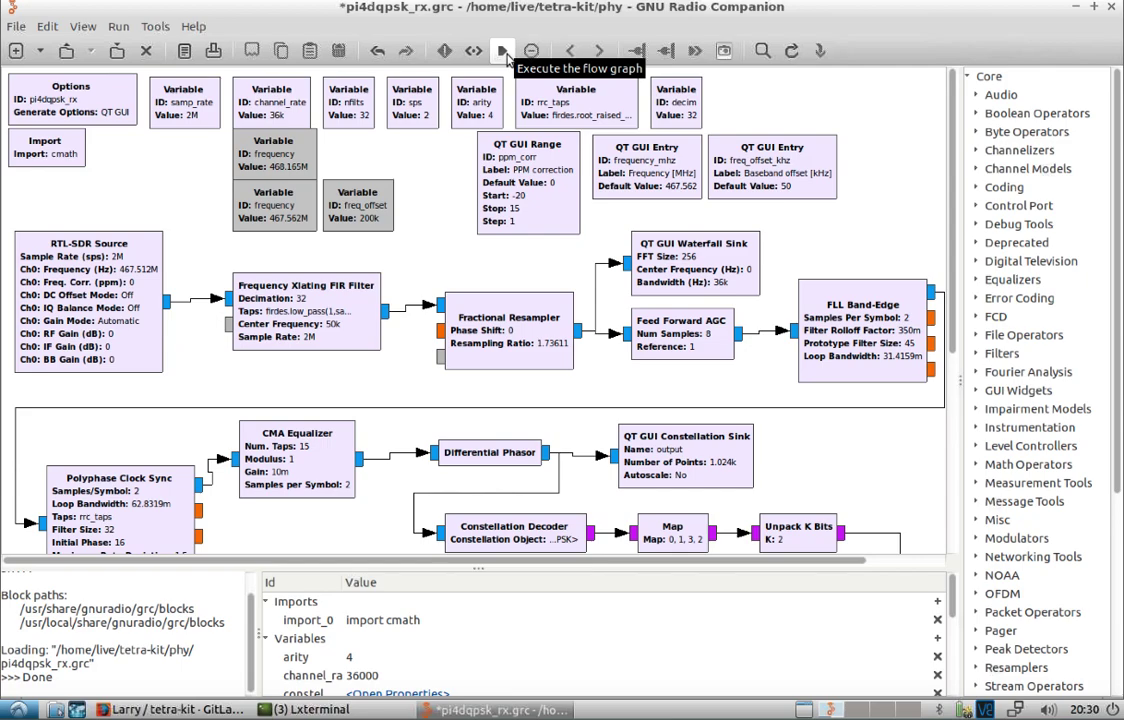
Execute the pi4dqpsk_rx flow graph from the toolbar.
click(506, 57)
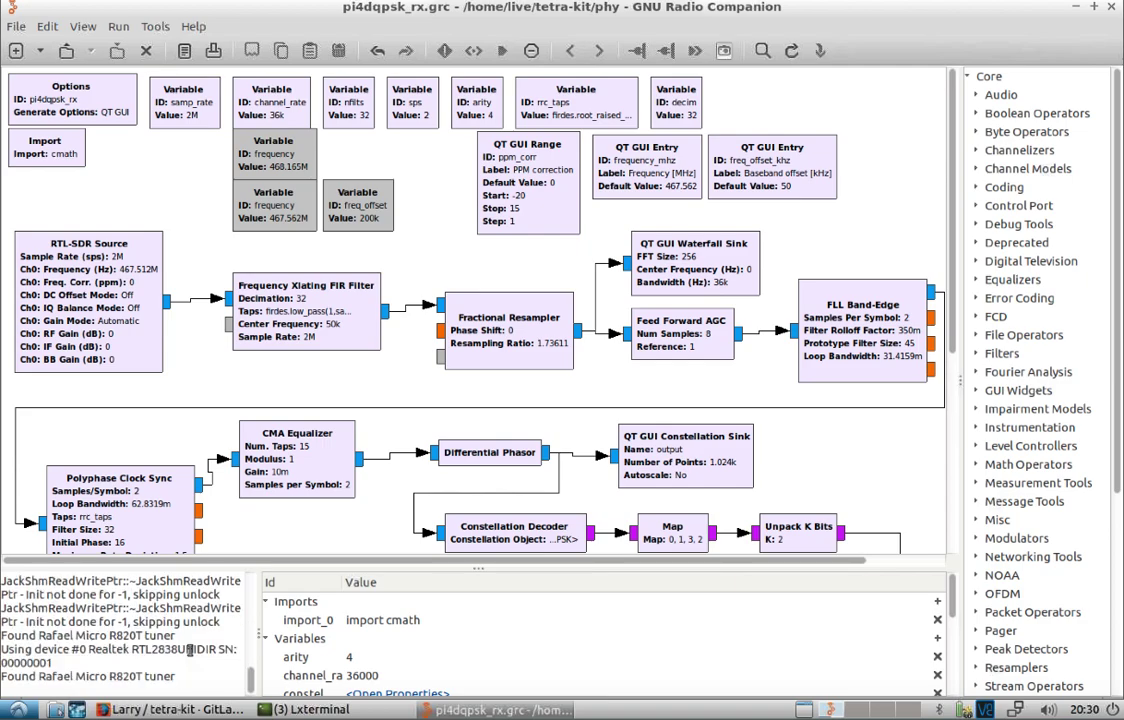
Move the Pi4Dqpsk Rx window to the top-left and enlarge it.
drag(317, 346, 486, 73)
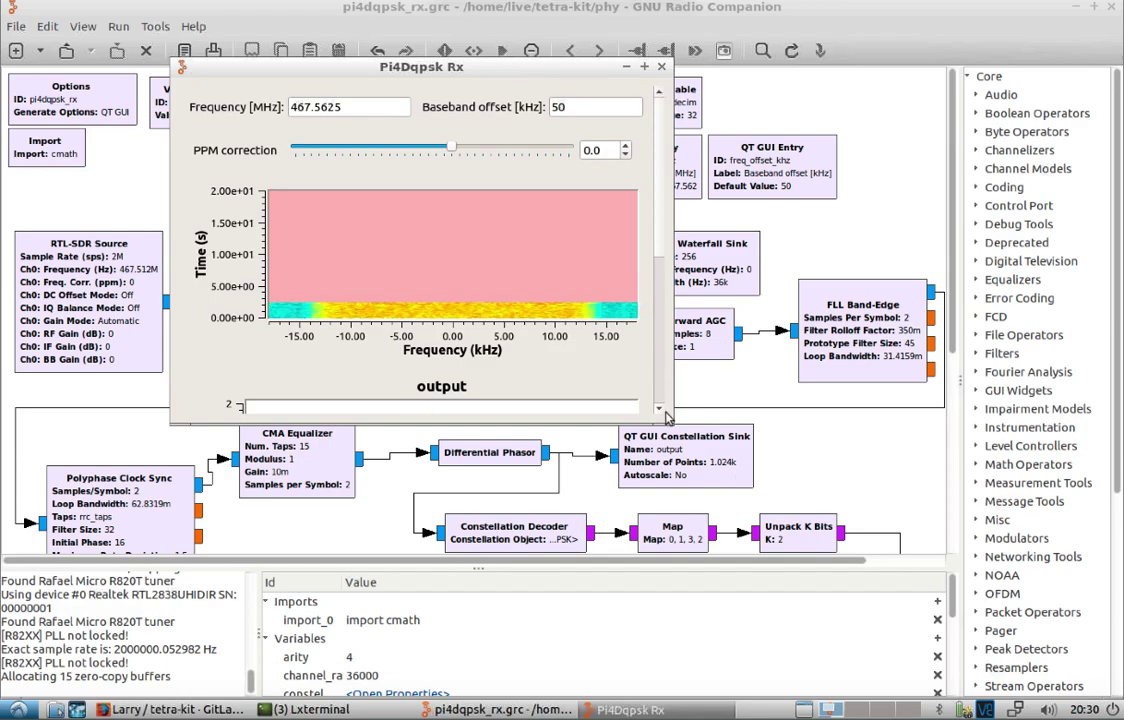
drag(675, 425, 1030, 621)
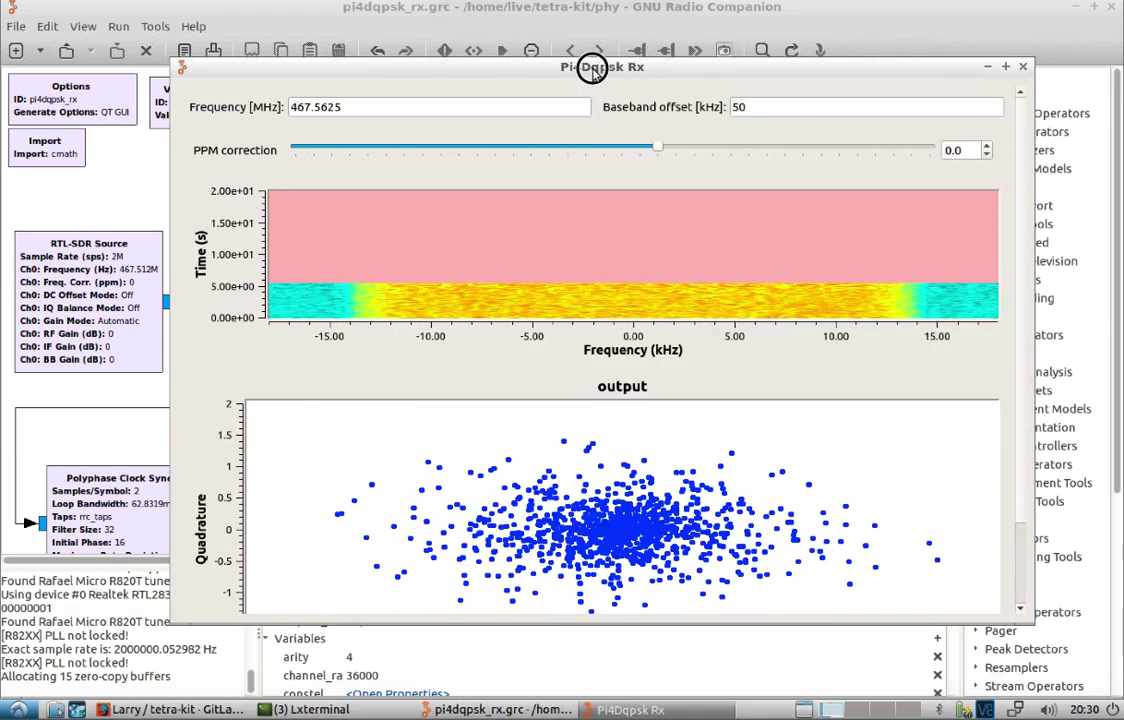
drag(542, 64, 526, 44)
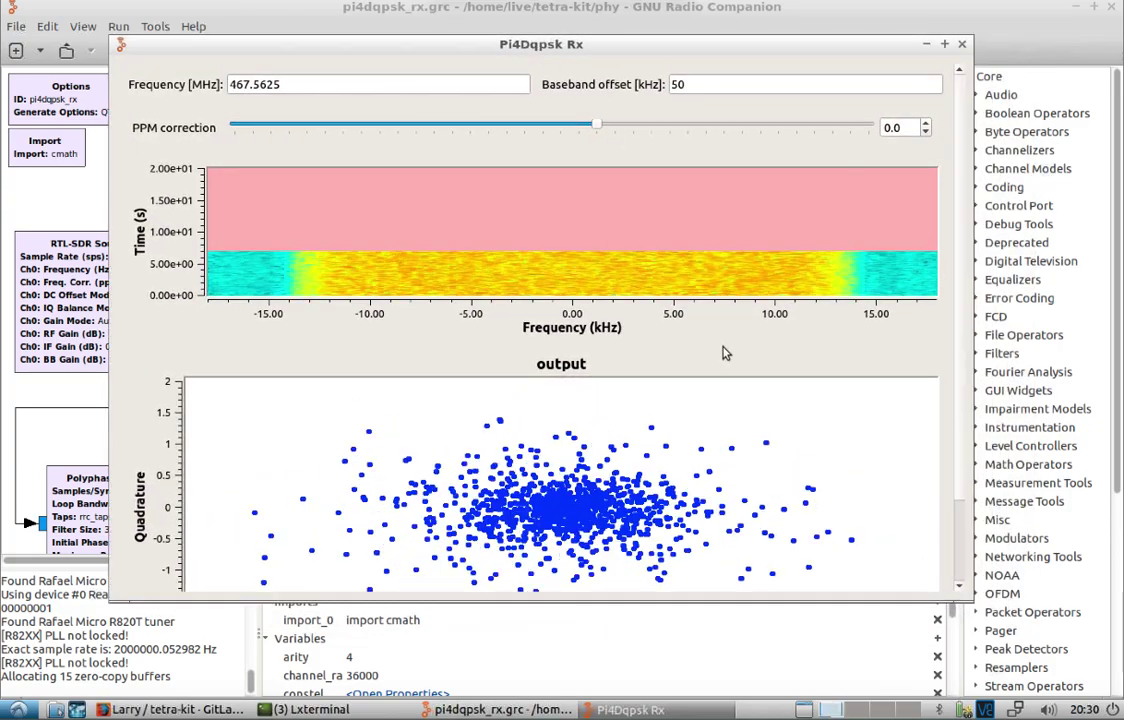
Change the Frequency [MHz] value from 467.5625 to 467.565.
click(284, 88)
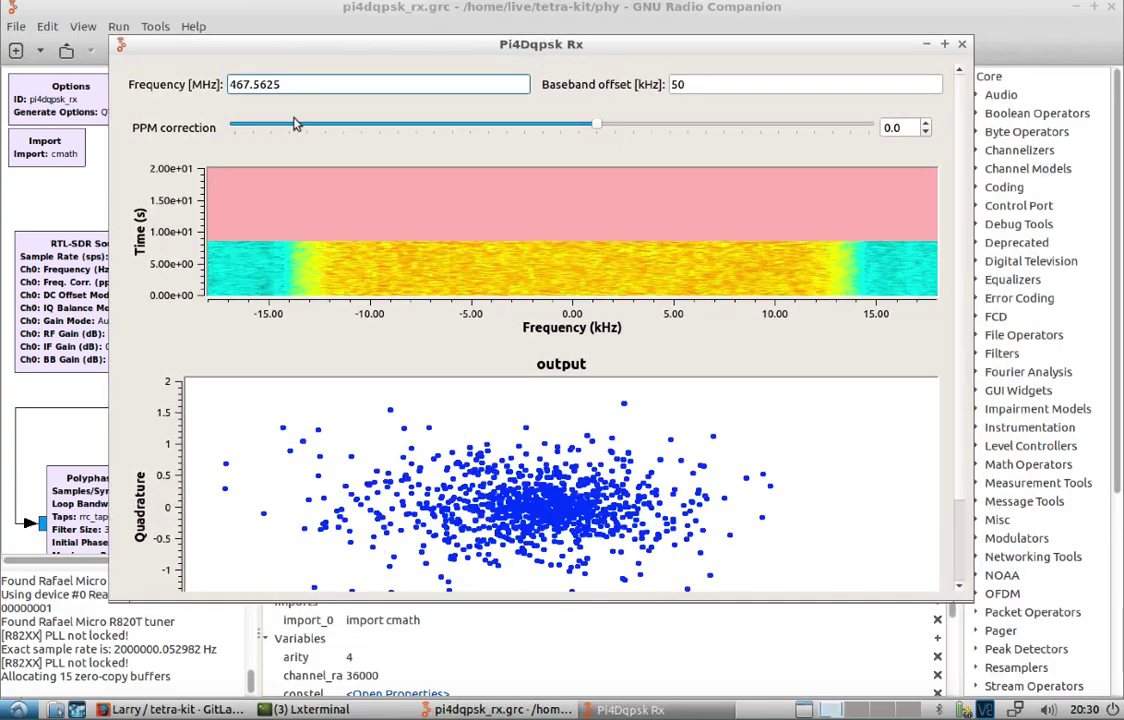
key(BackSpace)
text(6)
key(BackSpace)
key(BackSpace)
text(3)
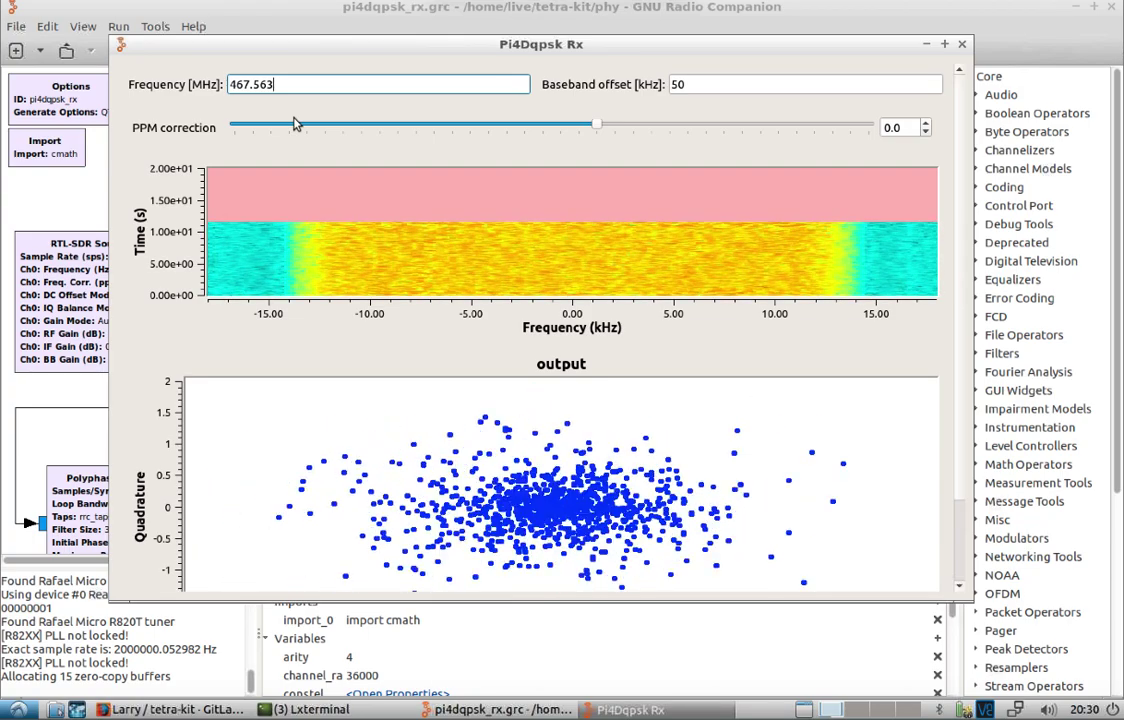
key(BackSpace)
key(BackSpace)
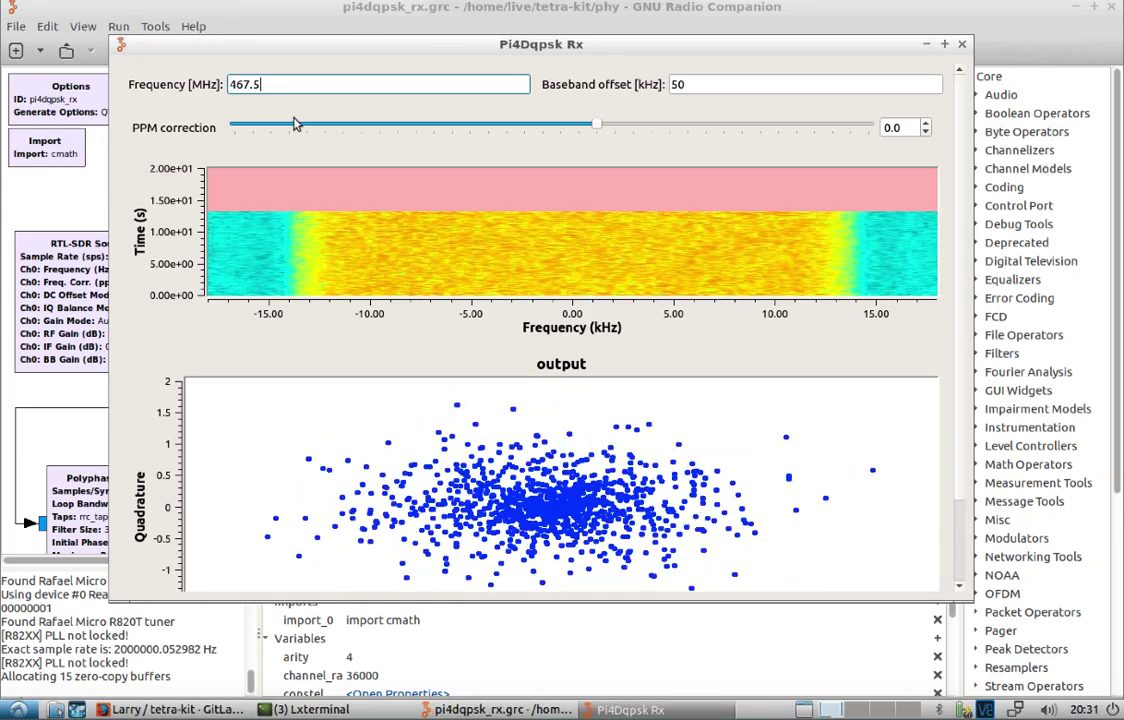
text(645)
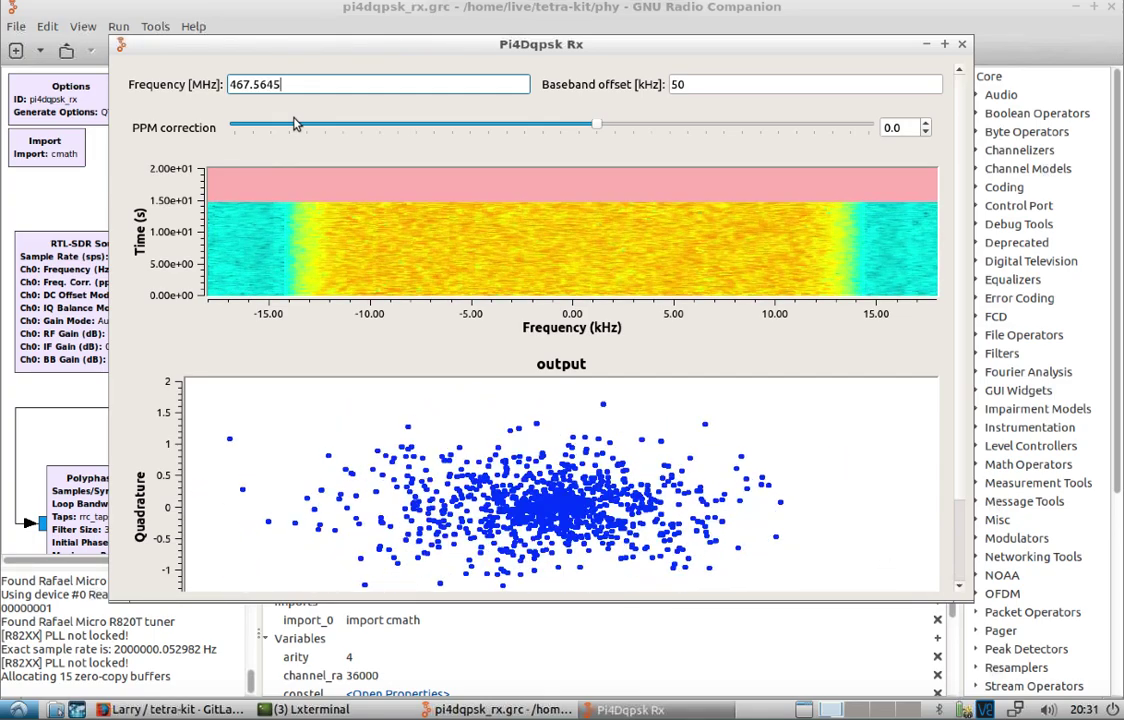
key(BackSpace)
key(BackSpace)
text(5)
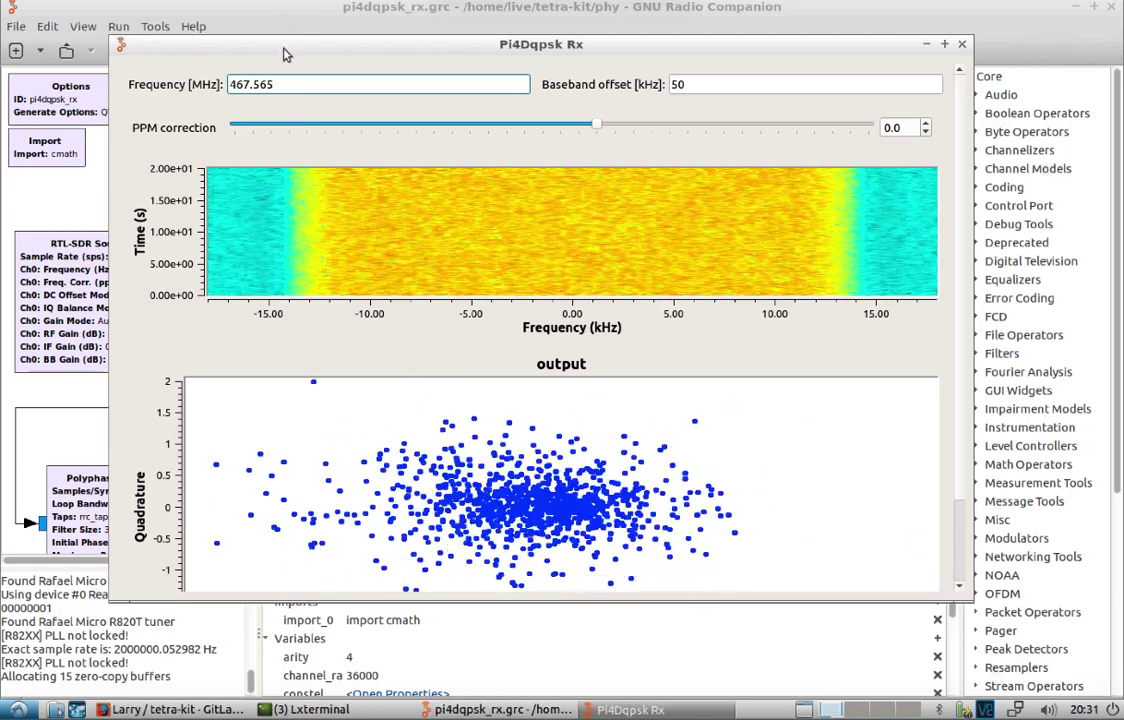
Edit the receiver's Frequency [MHz] field to 467.549.
drag(290, 47, 295, 94)
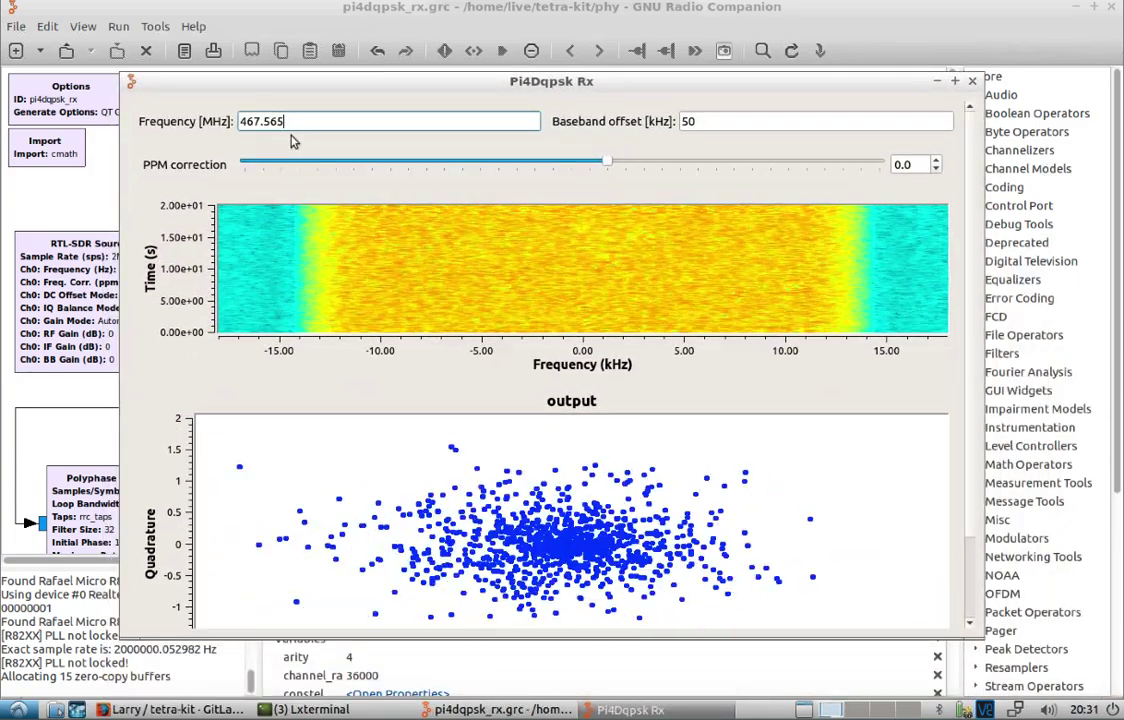
key(BackSpace)
key(BackSpace)
text(46)
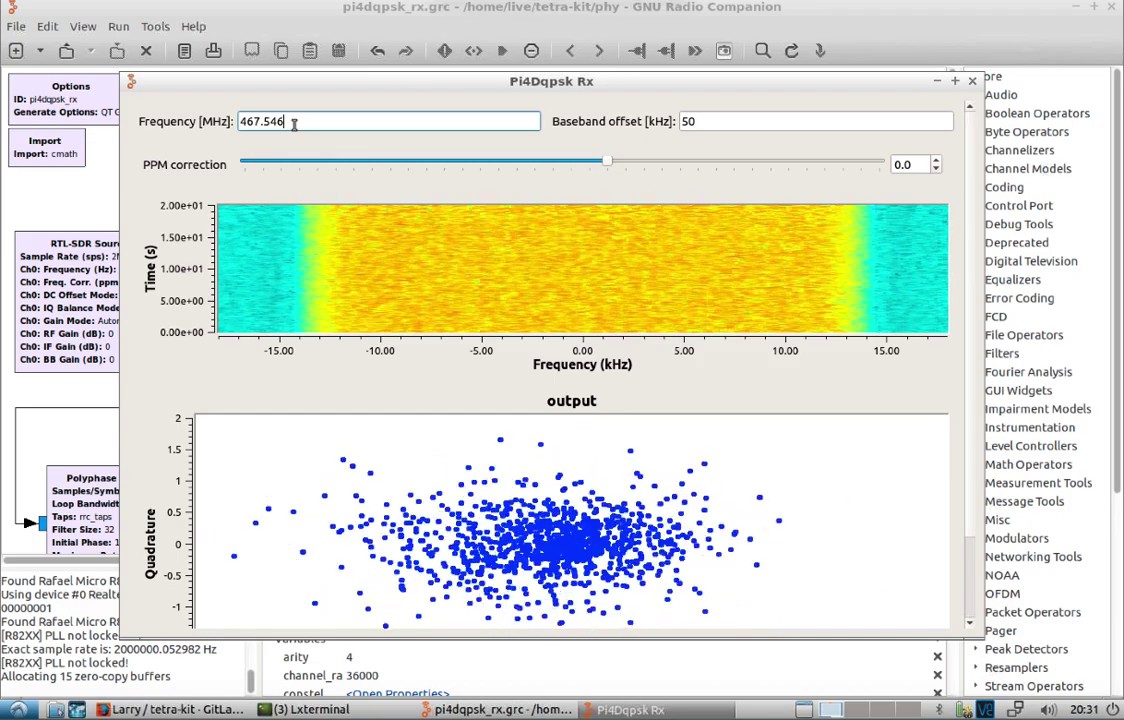
text(9)
key(BackSpace)
key(BackSpace)
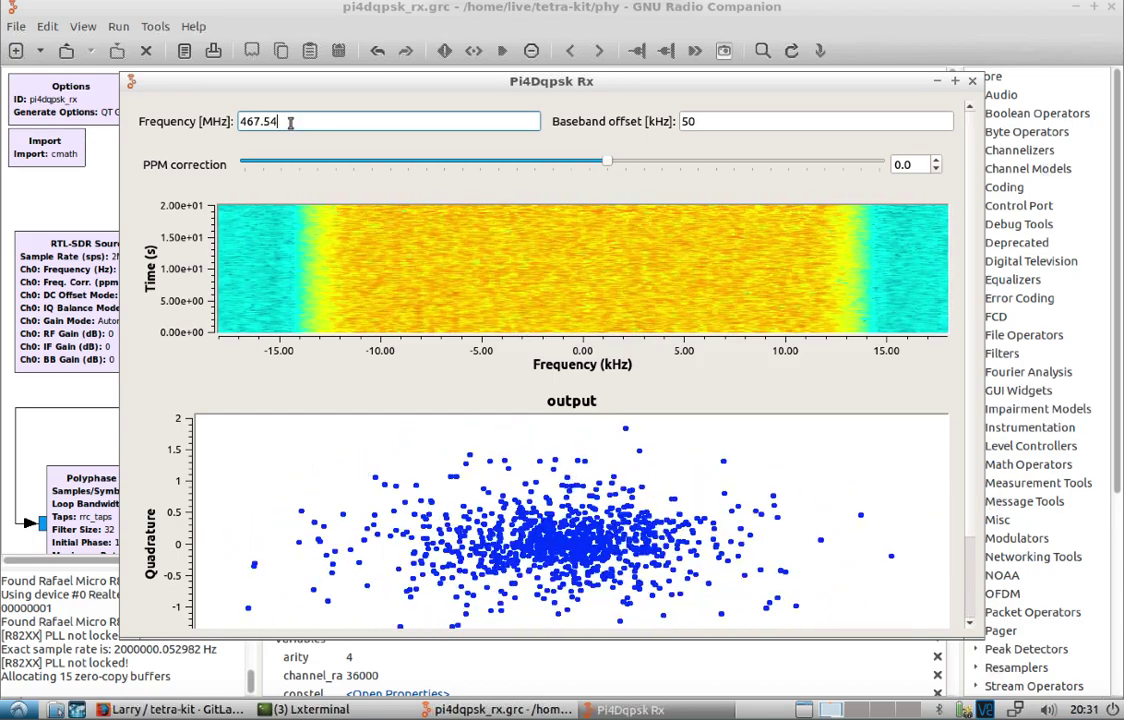
text(8)
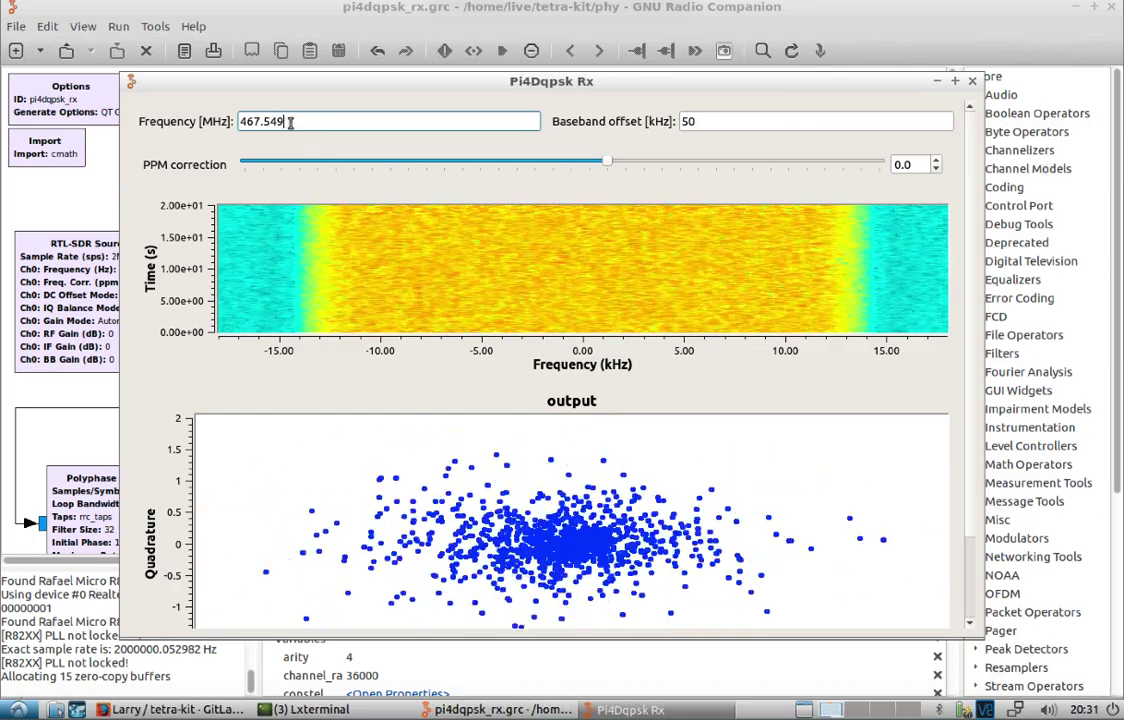
key(BackSpace)
Move and enlarge the Pi4Dqpsk Rx window to show the full plots.
text(9)
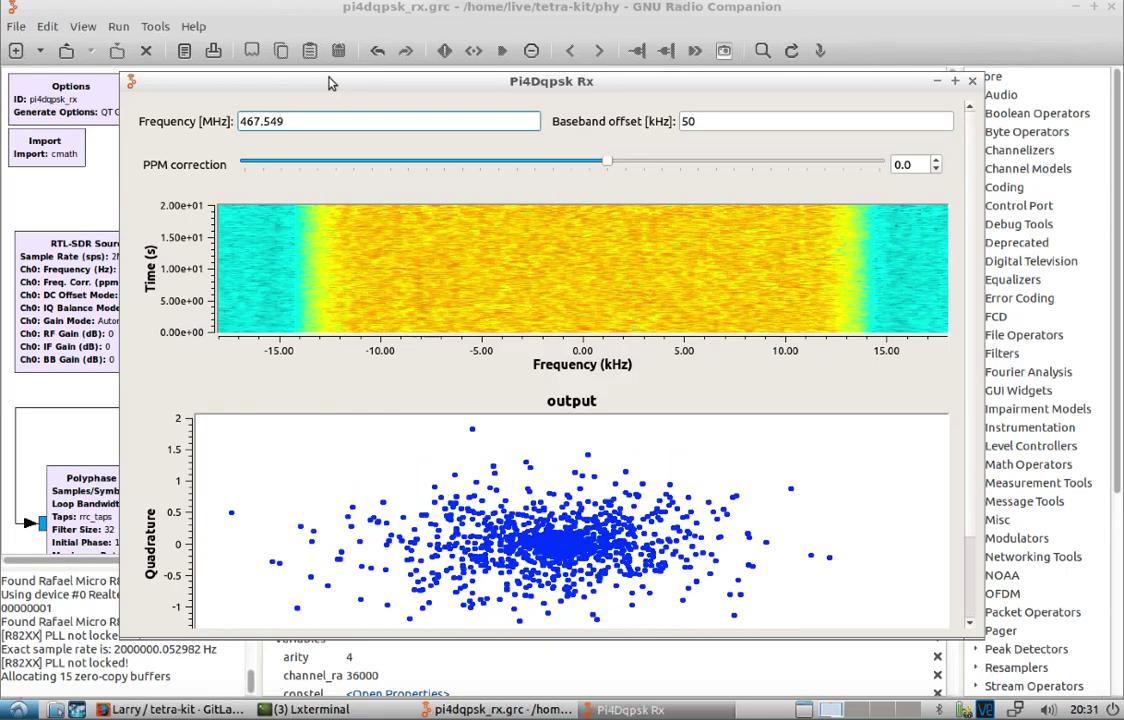
drag(293, 79, 255, 27)
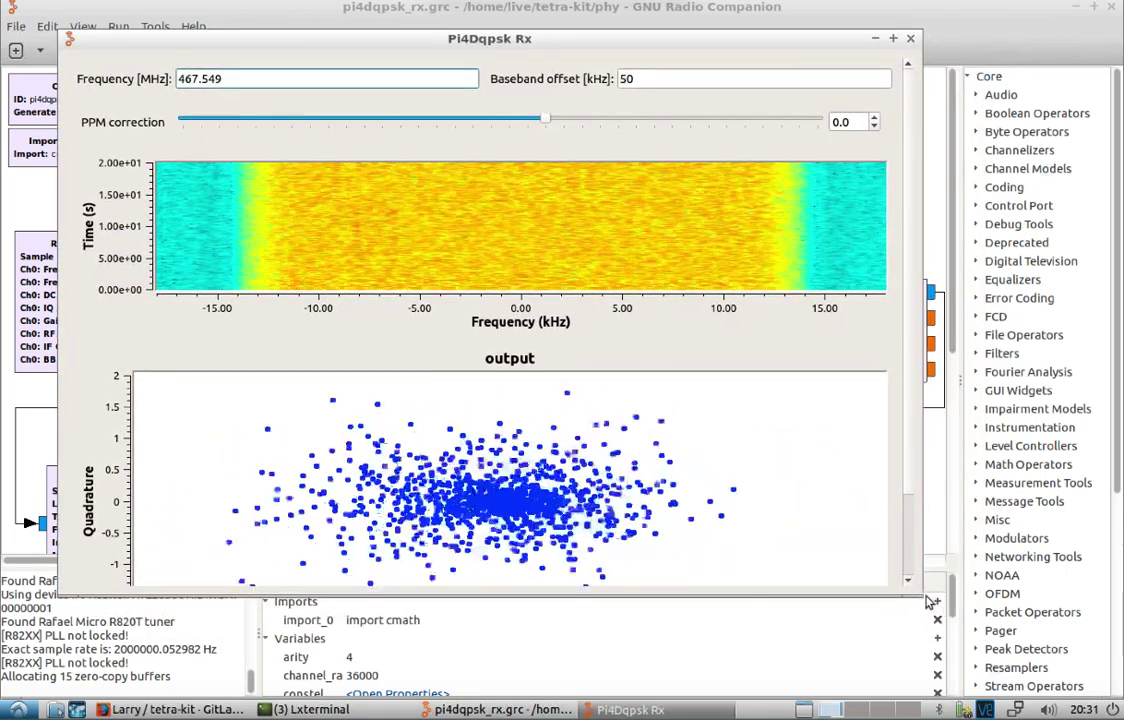
drag(915, 588, 1061, 683)
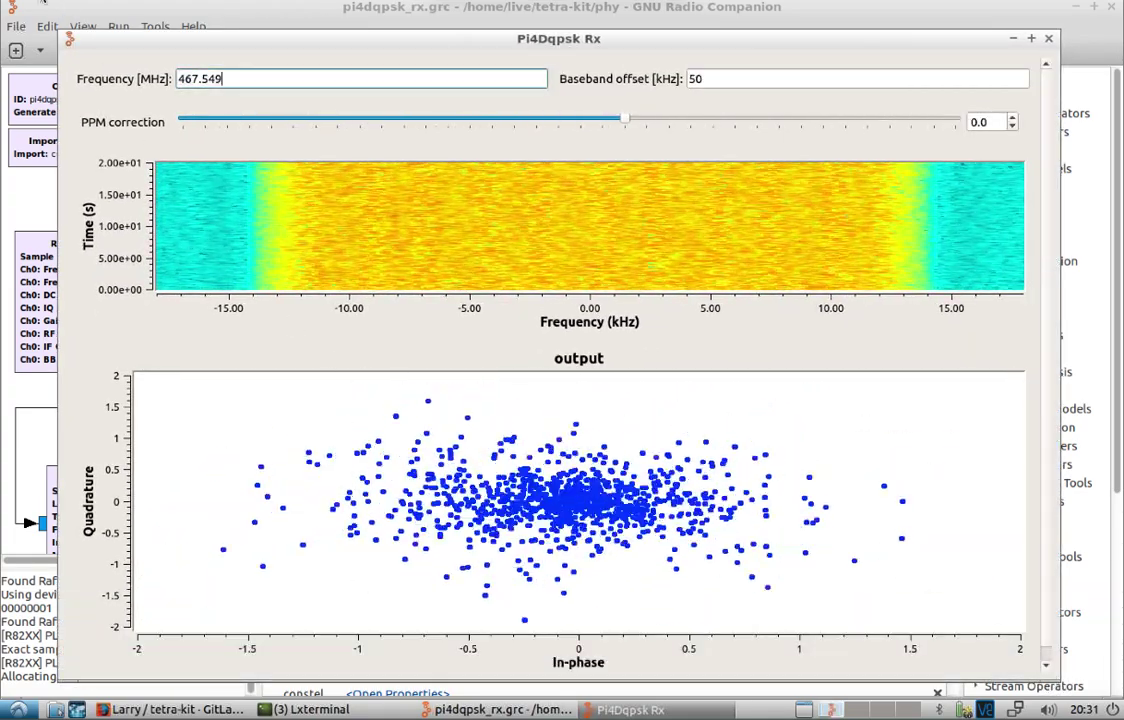
Set the frequency to 467.568 MHz and PPM correction to -2.0, then close the receiver.
click(262, 84)
key(BackSpace)
key(BackSpace)
key(BackSpace)
key(BackSpace)
text(.)
key(BackSpace)
text(.5678)
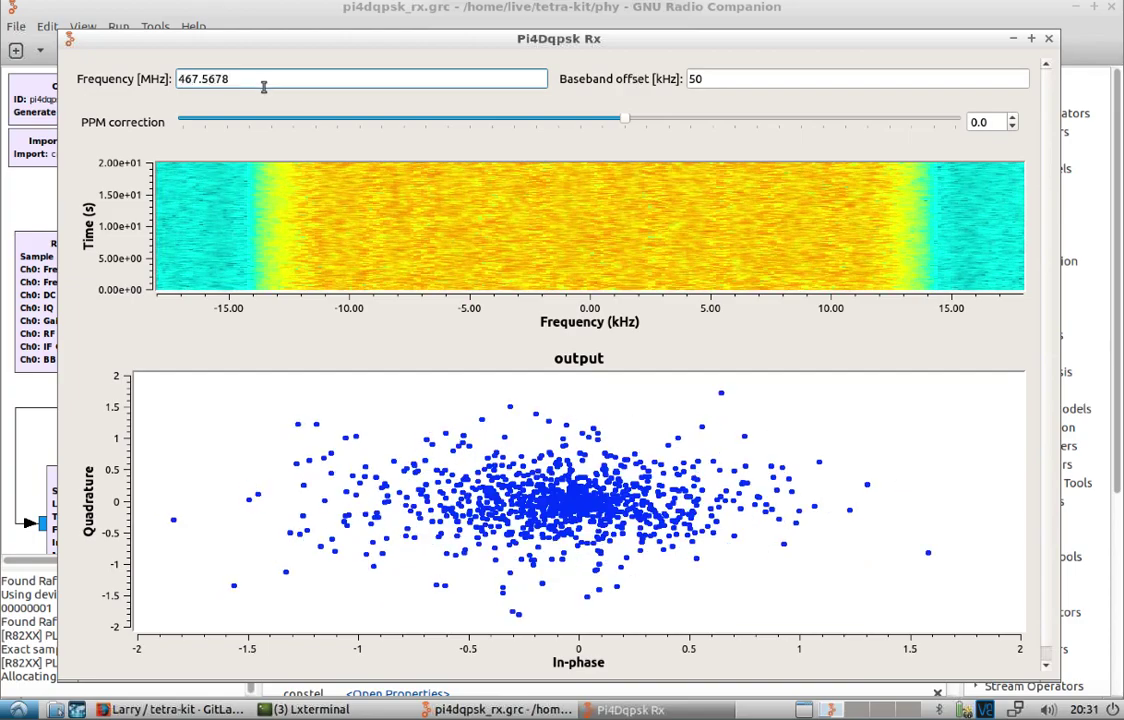
key(BackSpace)
key(BackSpace)
text(8)
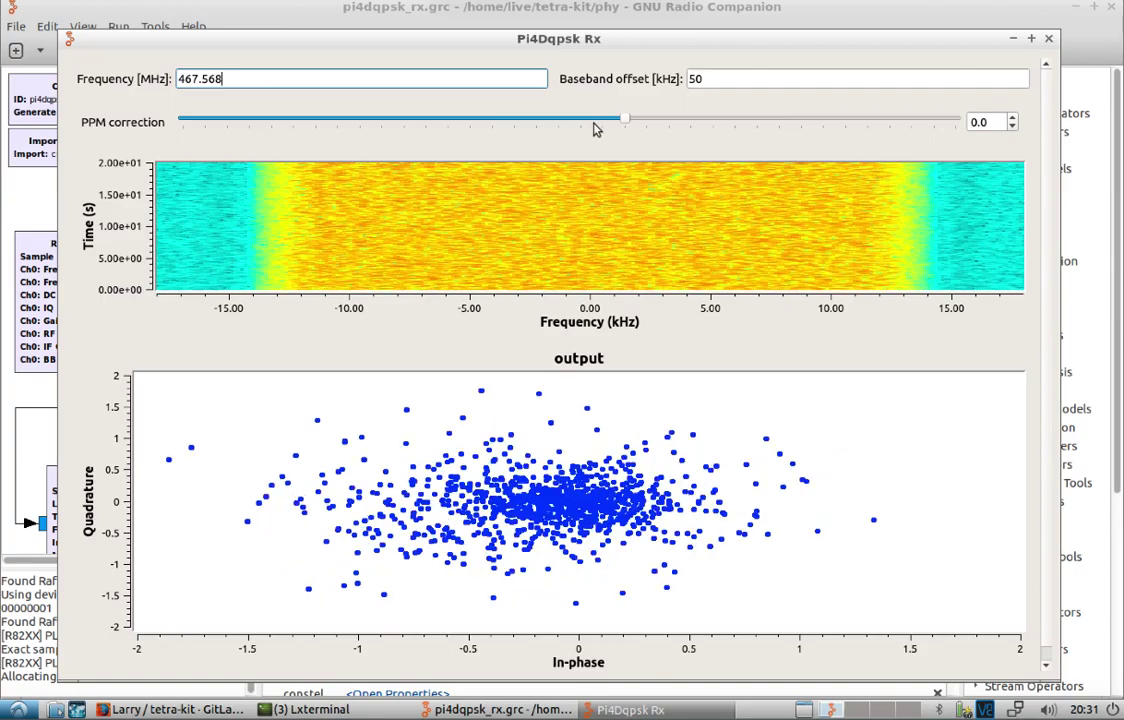
drag(622, 121, 582, 120)
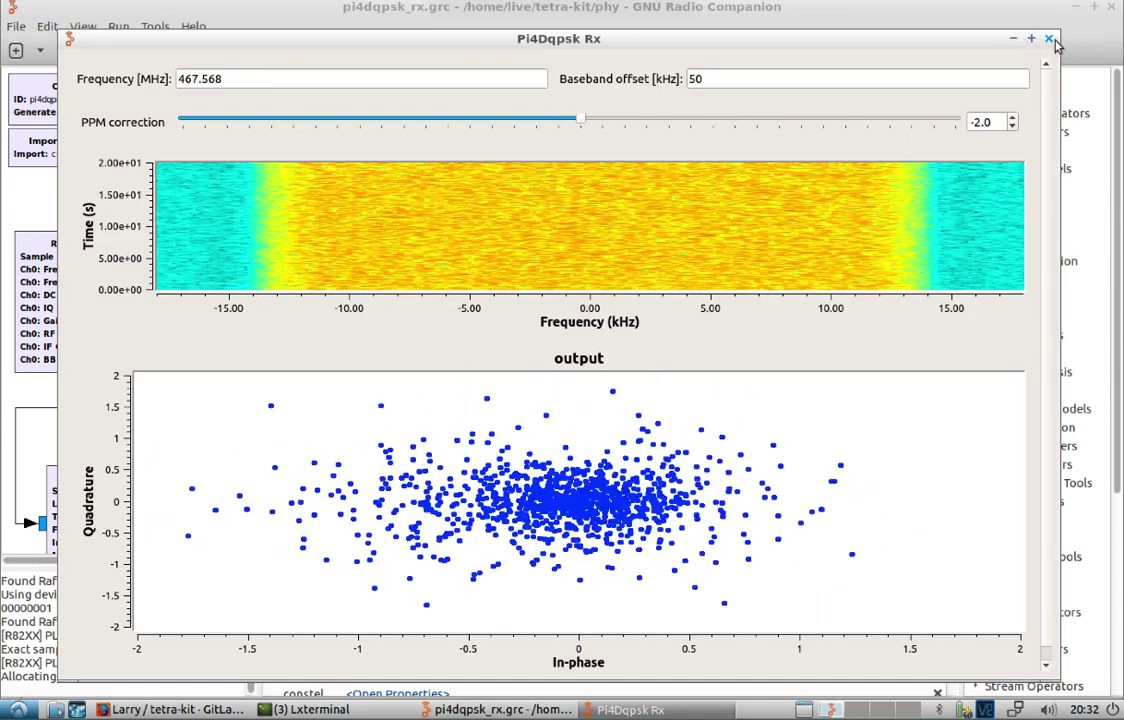
click(1050, 39)
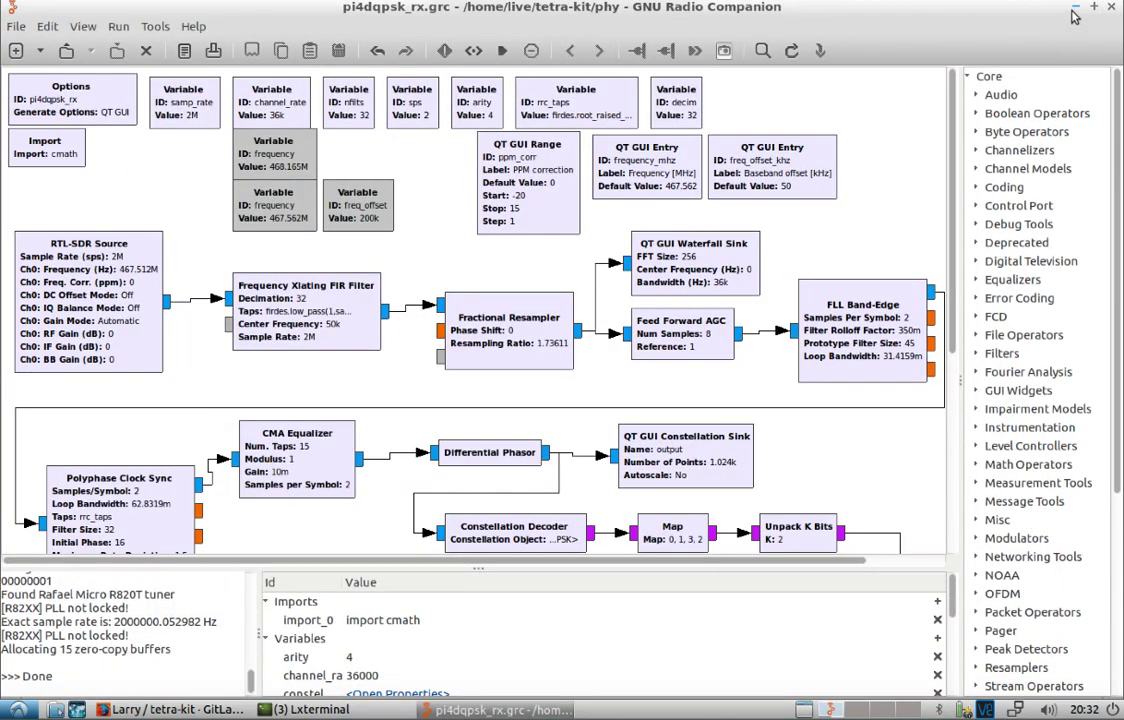
Minimize GRC, raise the phy terminal, and stop gnuradio-companion with Ctrl+C.
click(1074, 9)
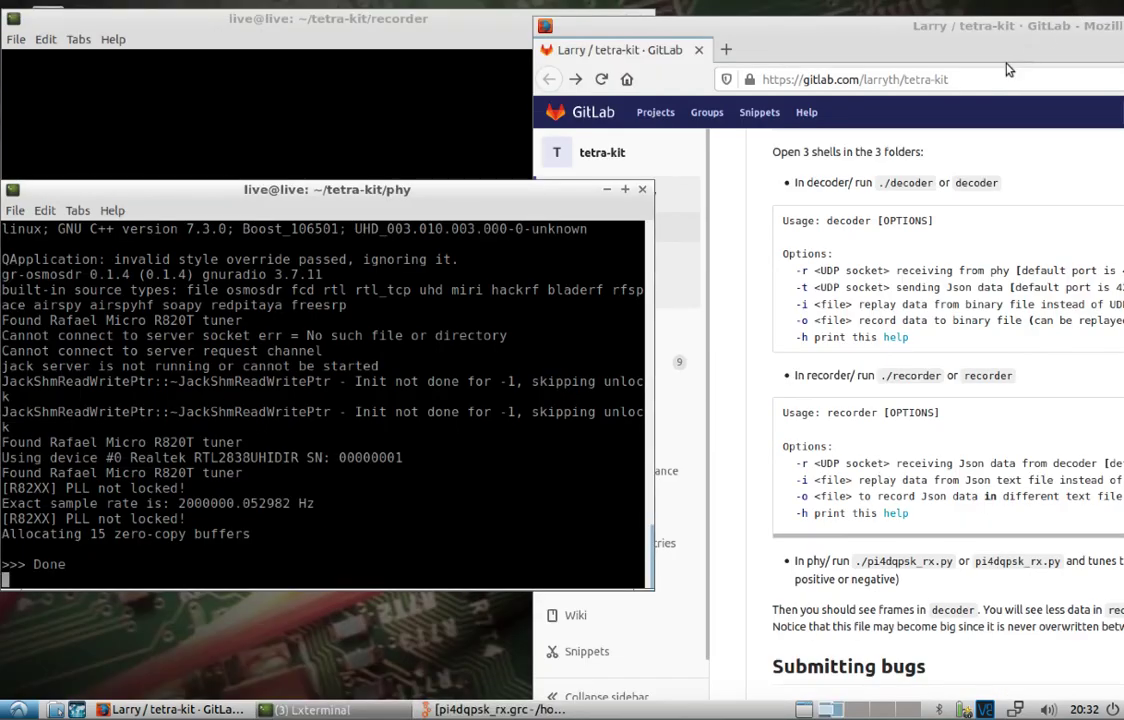
click(240, 99)
click(280, 428)
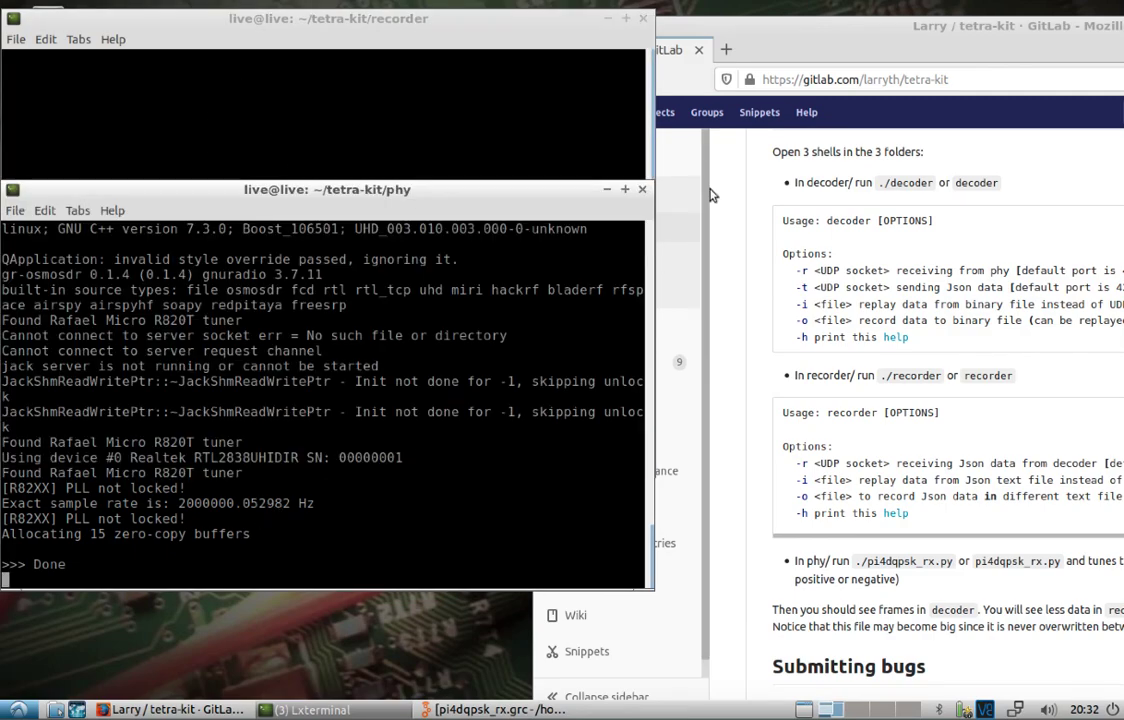
key(ctrl+c)
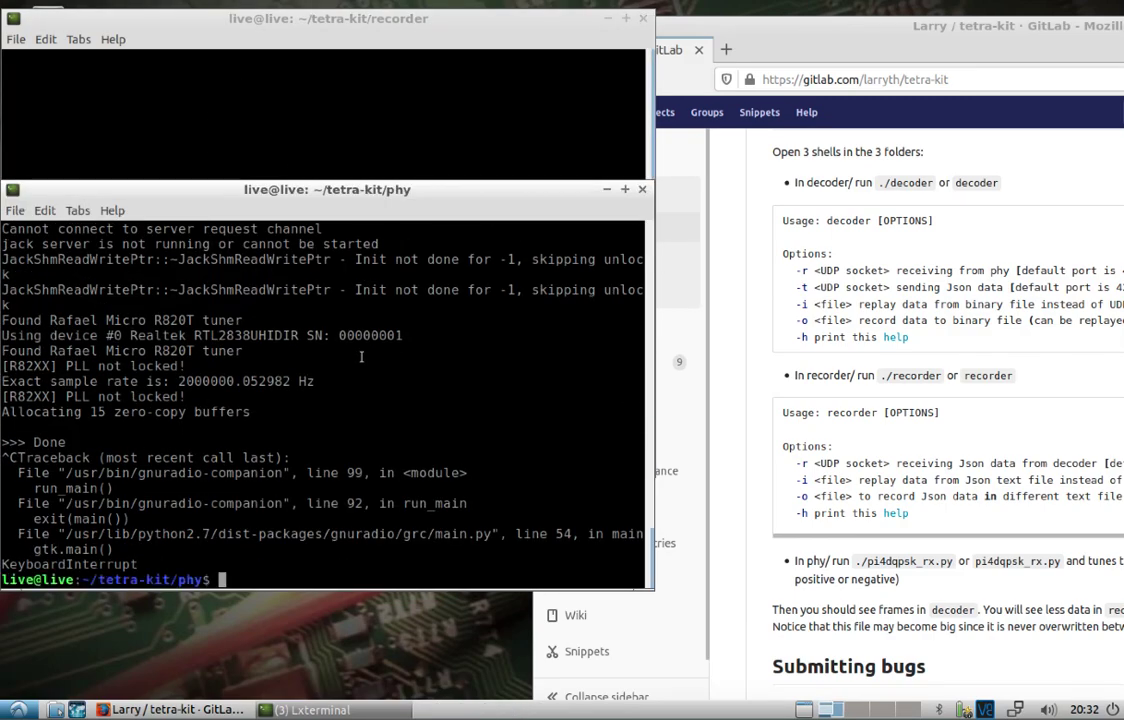
Move the phy shell up to the ~/tetra-kit folder with cd ..
text(cd ..)
key(Return)
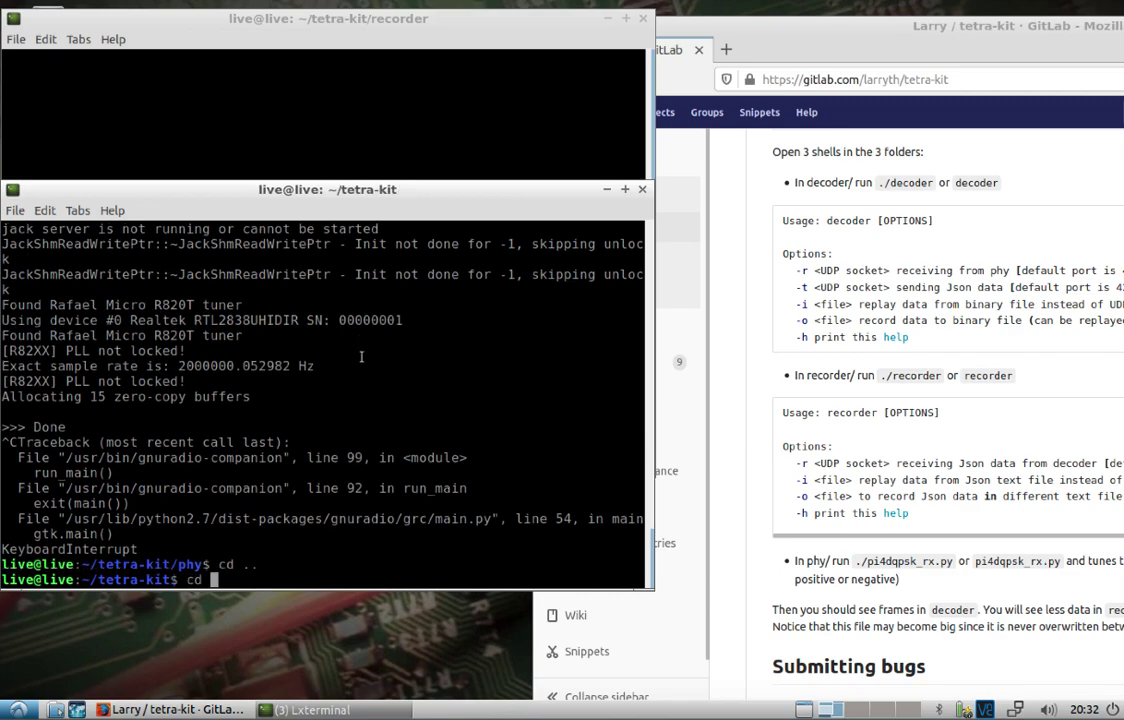
scroll(770, 598, up, 15)
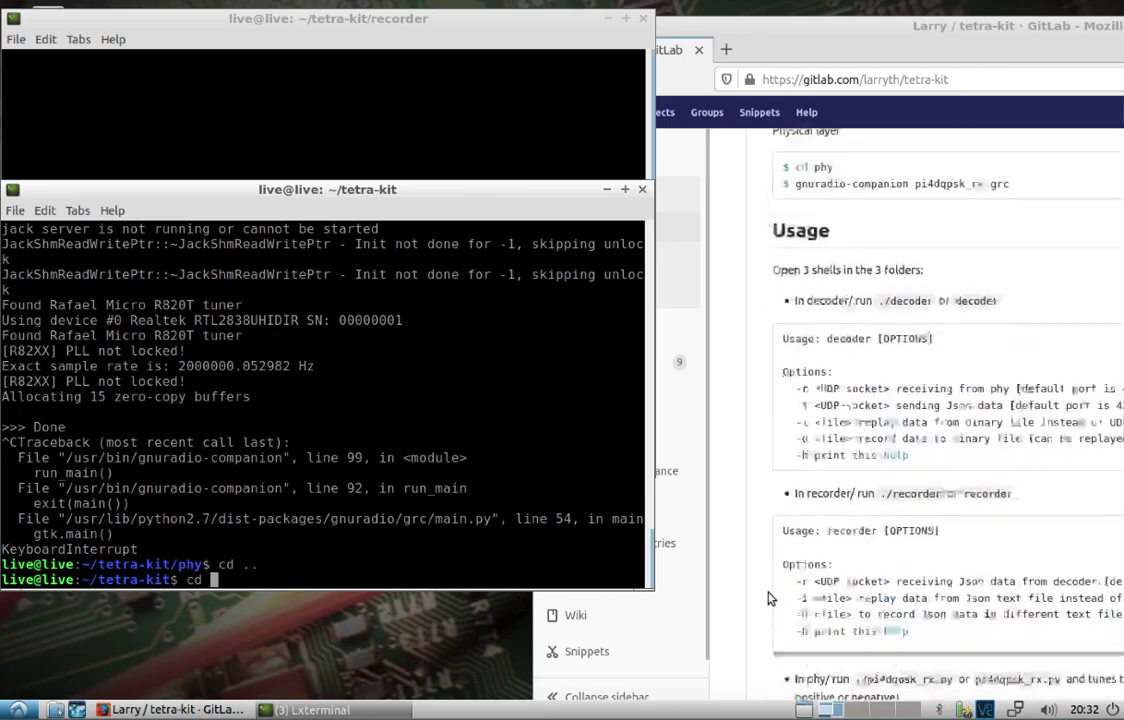
scroll(770, 598, down, 10)
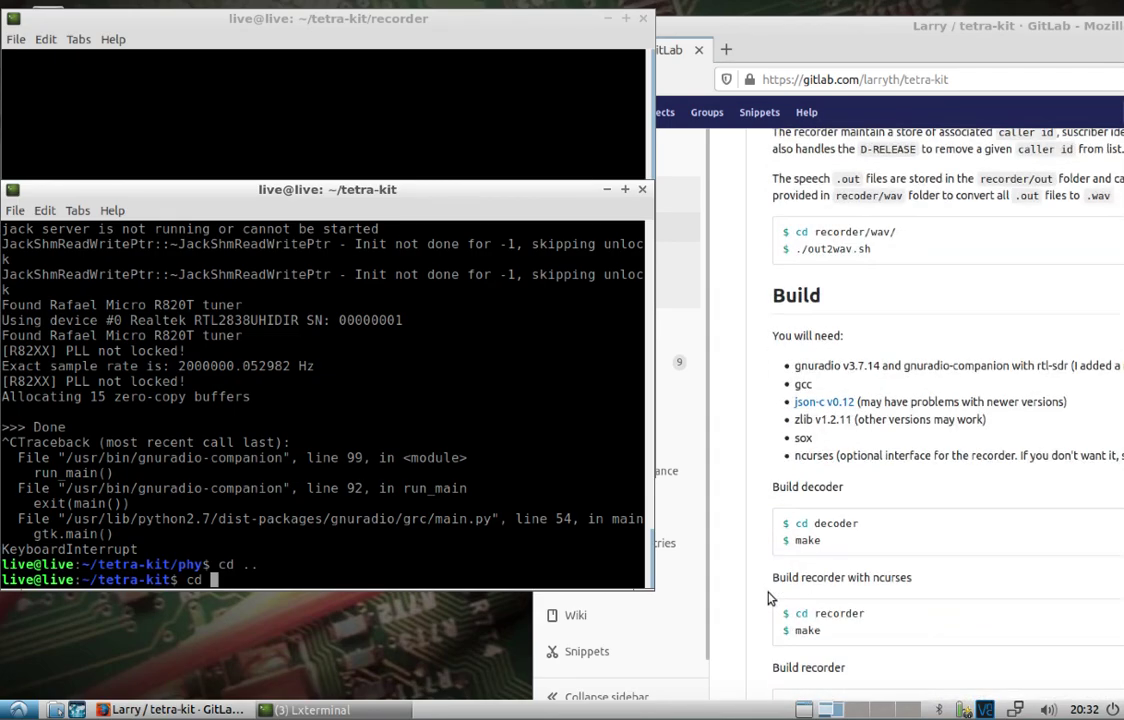
scroll(770, 598, down, 2)
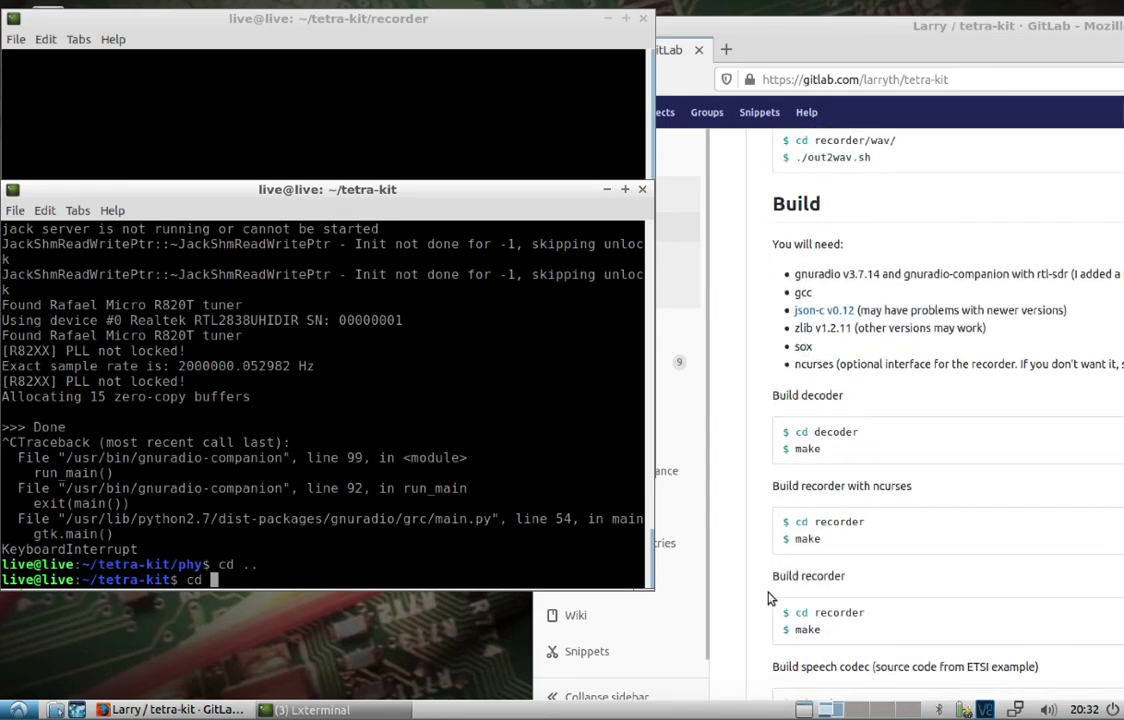
Enter tetra-kit/recorder, list it, and check the empty out folder before returning.
text(recorder/)
key(Return)
text(ls)
key(Return)
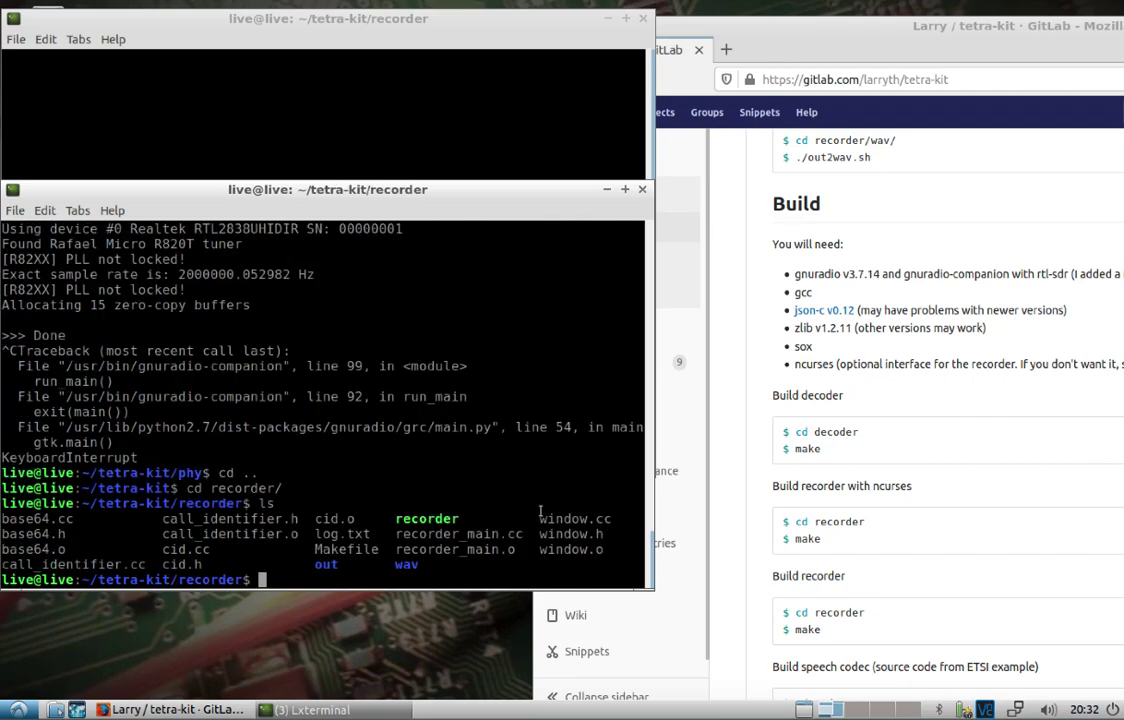
text(cd out/)
key(Return)
text(ls)
key(Return)
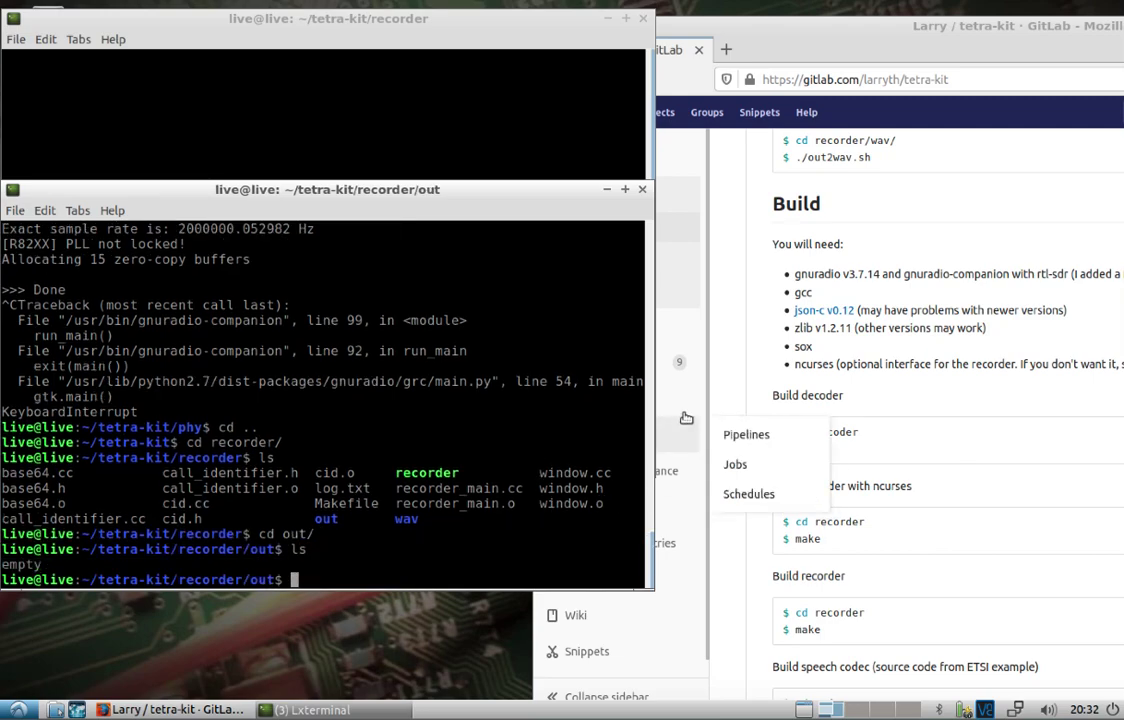
text(cd ..)
key(Return)
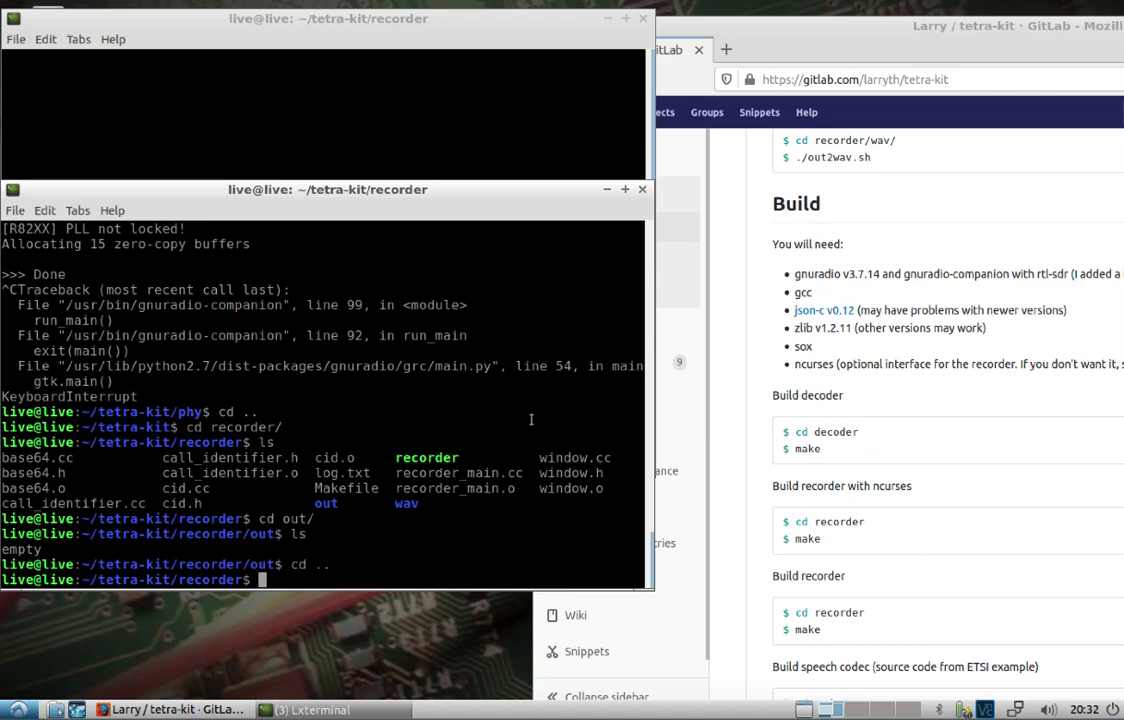
In recorder/wav, list the files and run ./out2wav.sh.
text(cd wav/)
key(Return)
text(l)
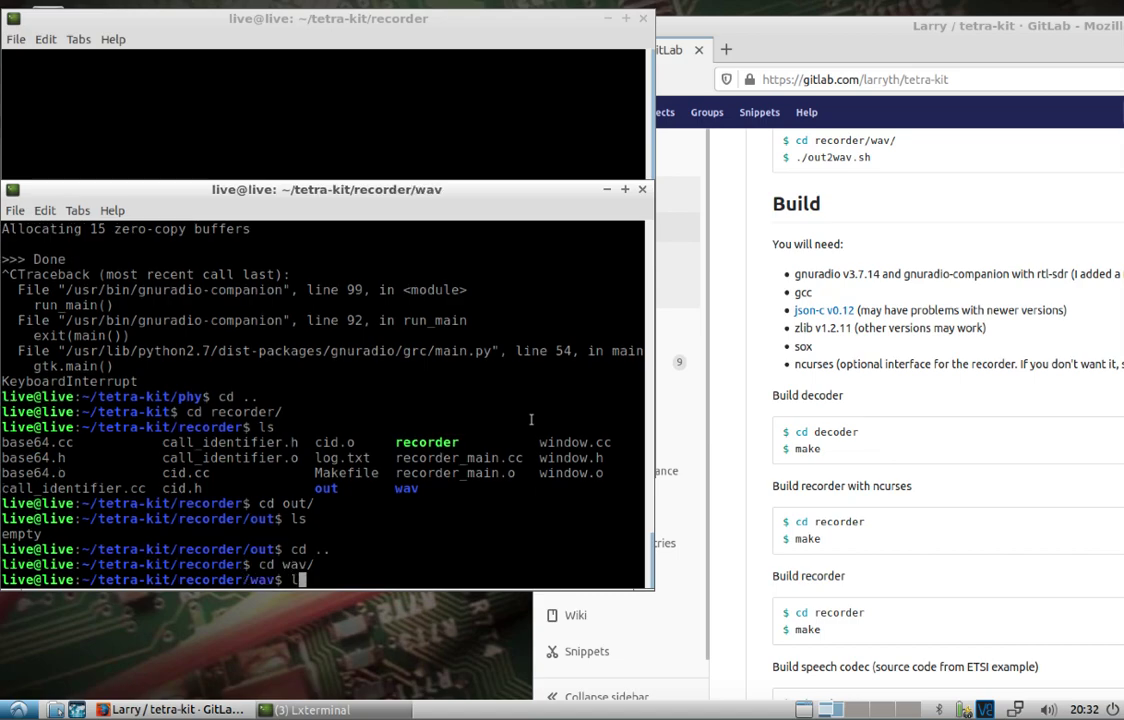
text(s)
key(Return)
text(./o)
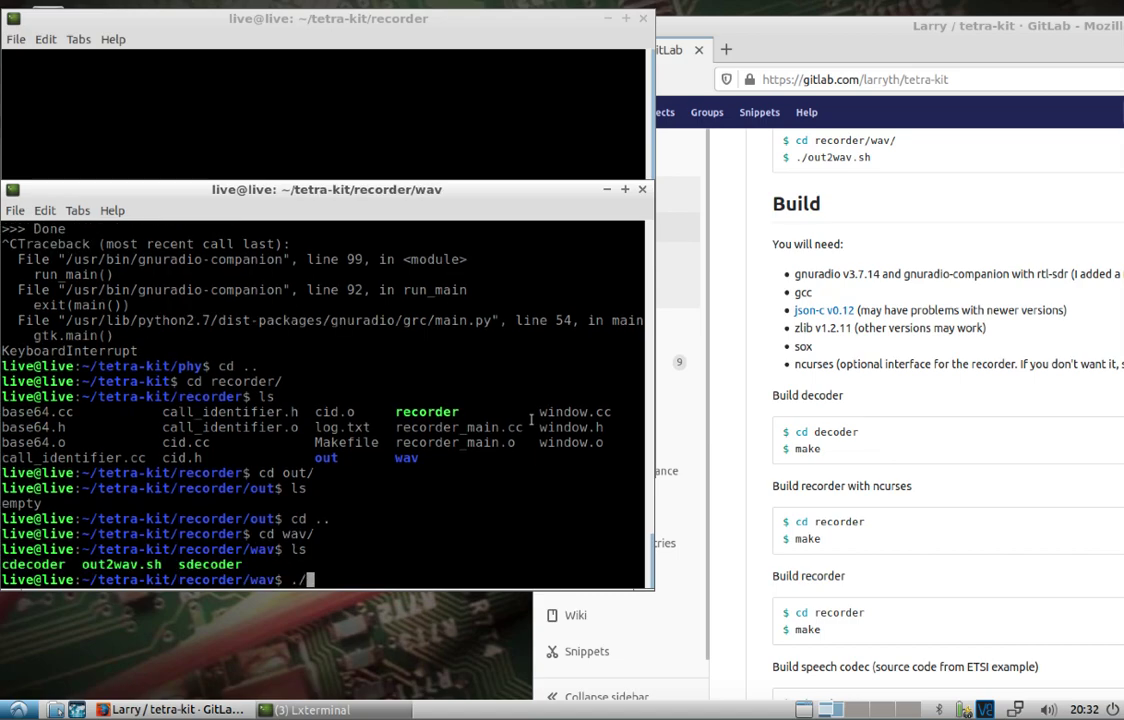
key(Tab)
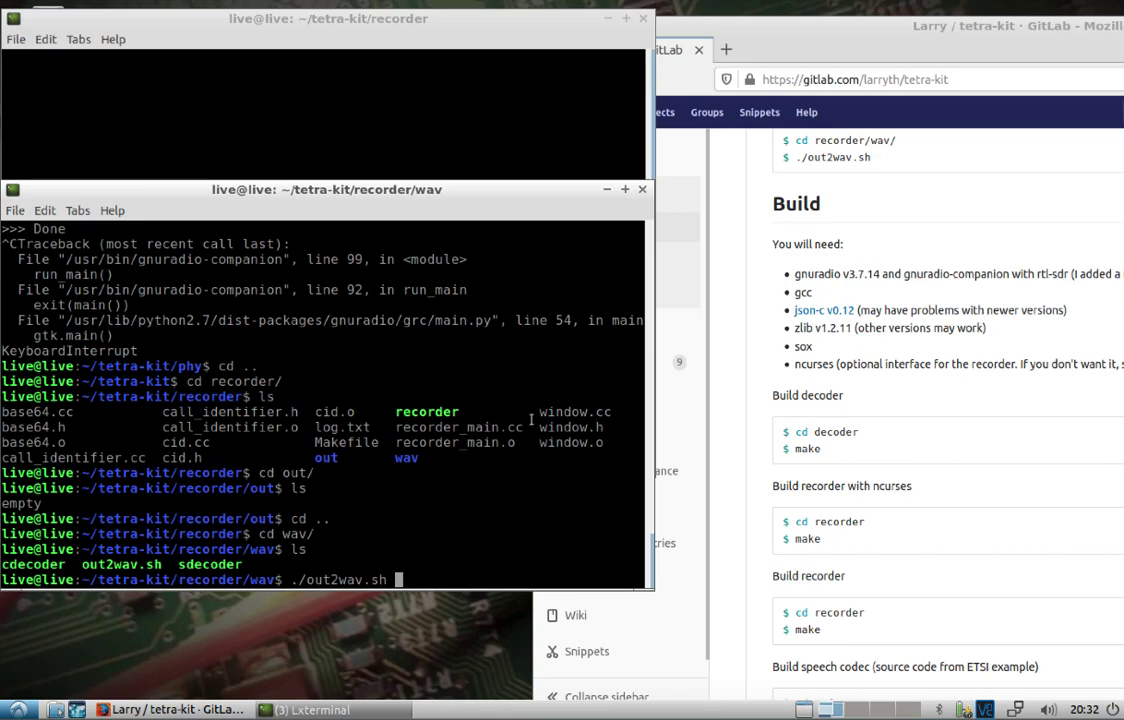
key(Return)
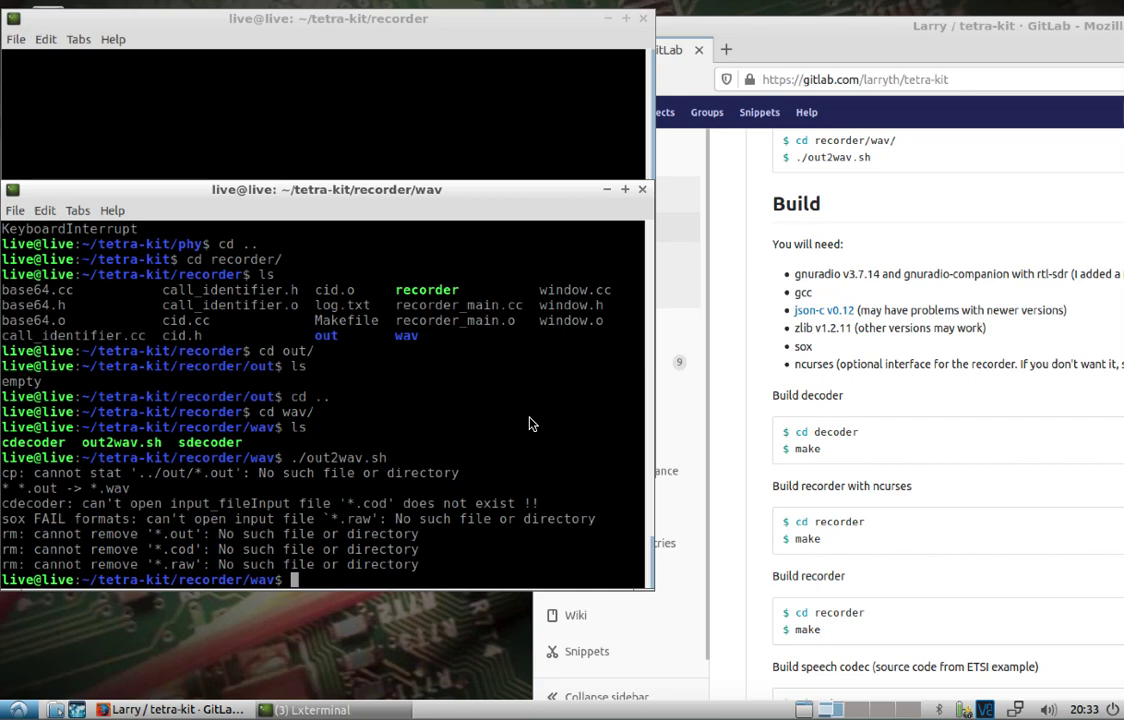
Raise the tetra-kit GitLab README and scroll down to the Usage and Submitting bugs sections.
click(735, 330)
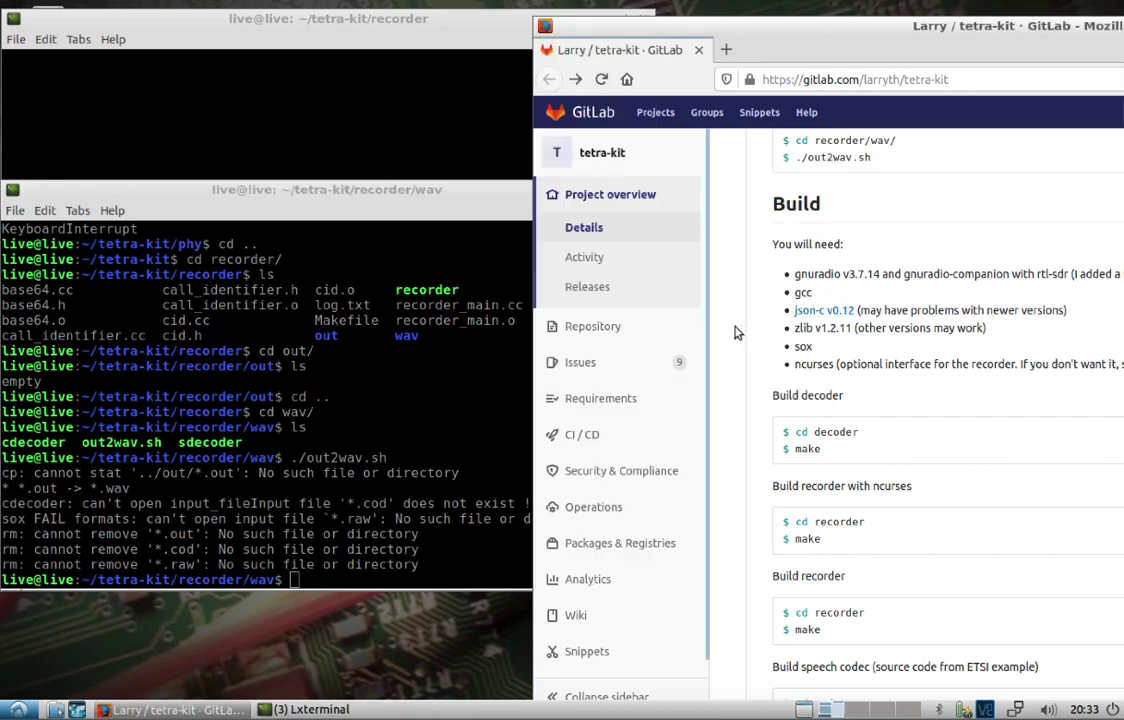
scroll(737, 332, down, 4)
scroll(737, 331, down, 3)
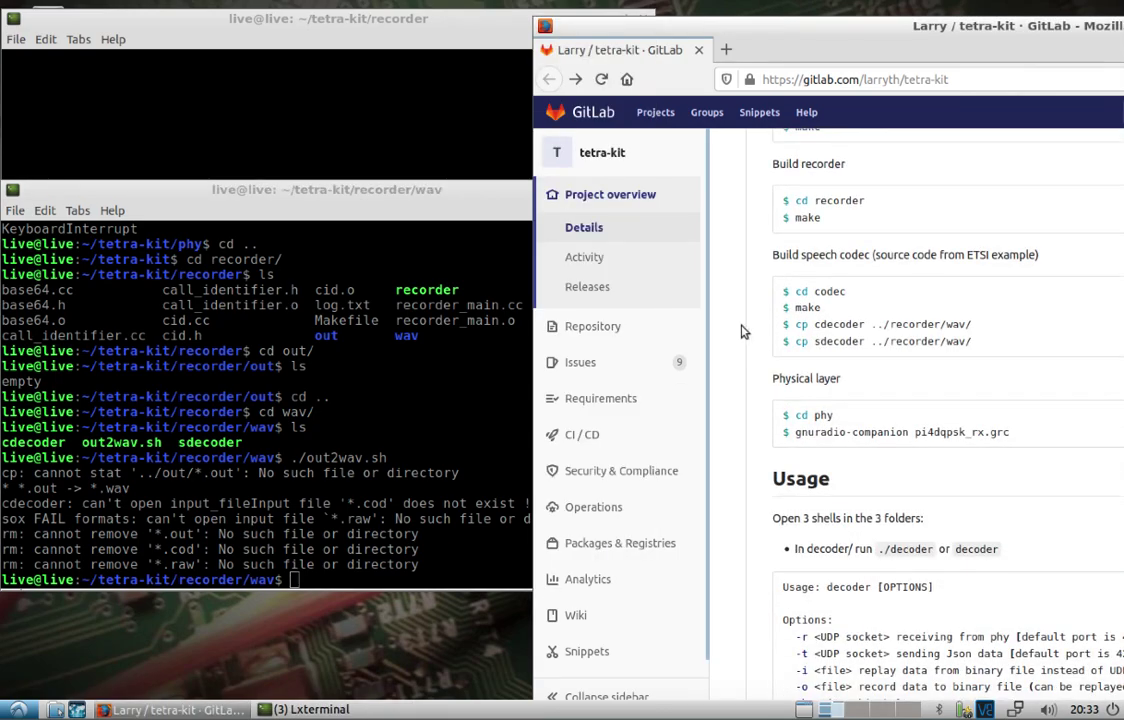
scroll(741, 331, down, 5)
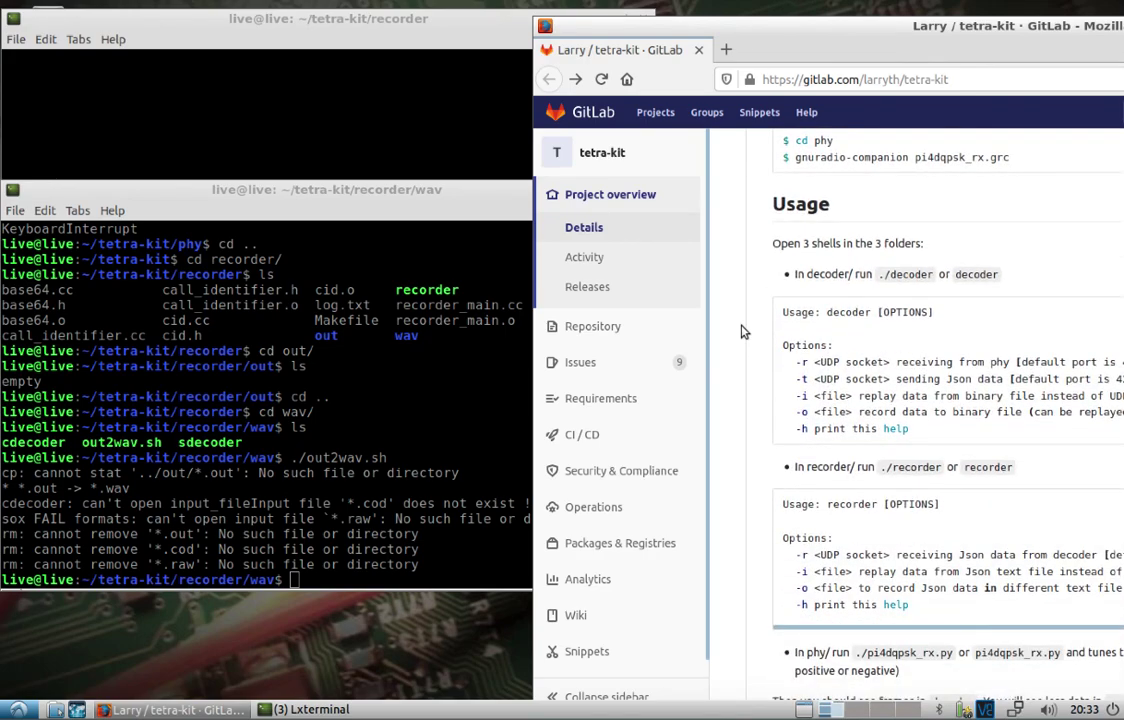
scroll(742, 331, down, 5)
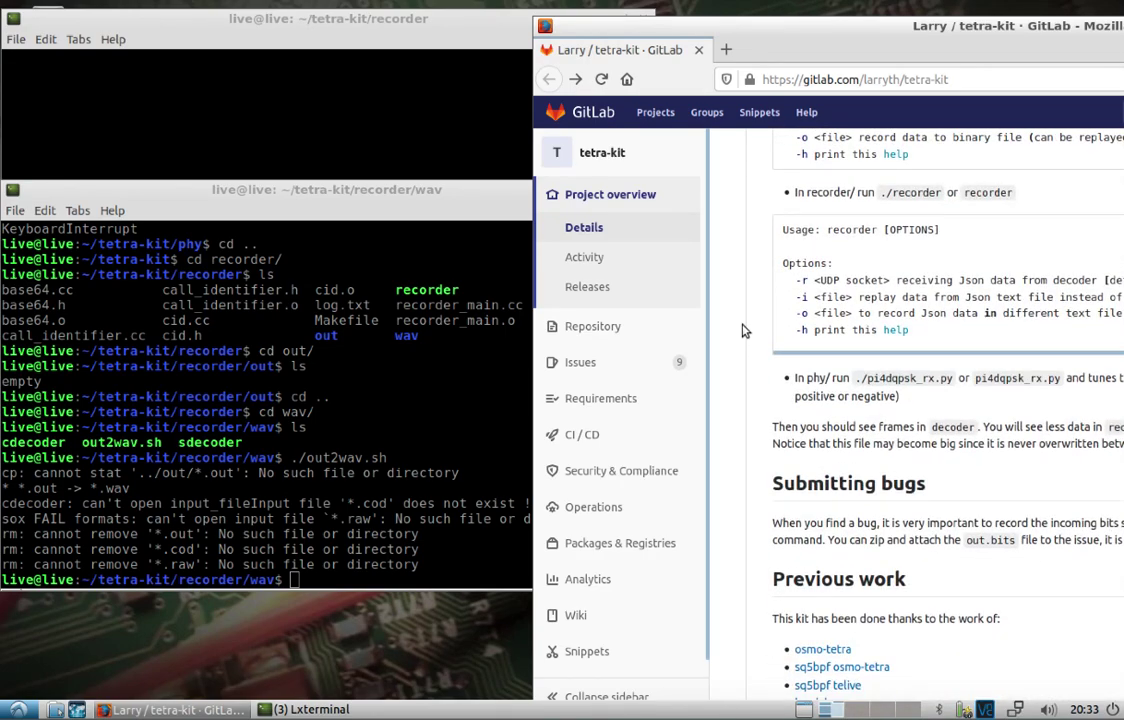